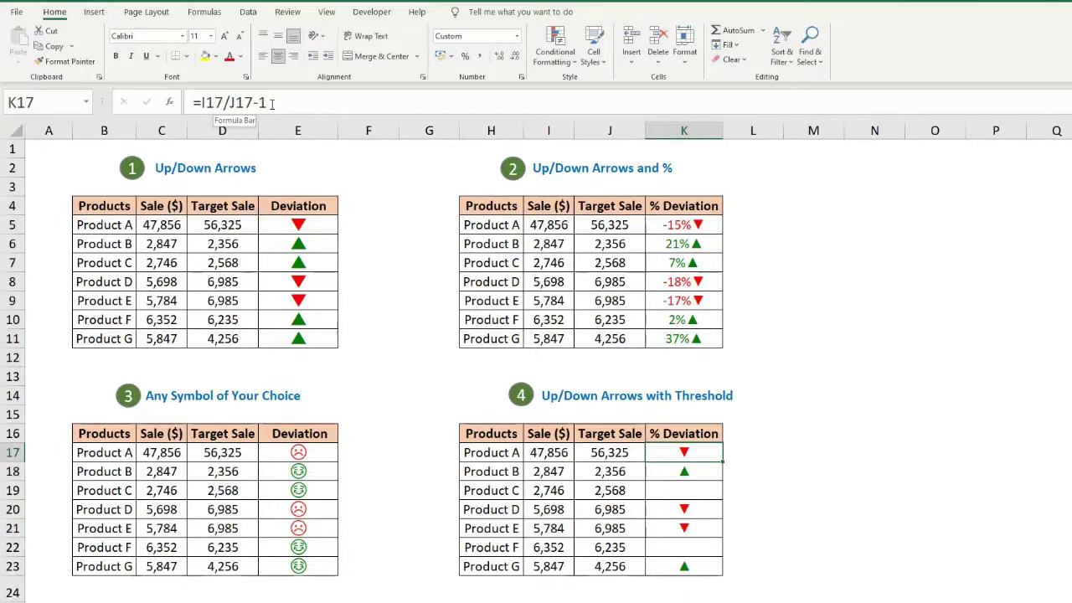
- Reveal smiley cell E17's custom number format code [Color10]☺;[Red]☹; in Format Cells
right_click(327, 454)
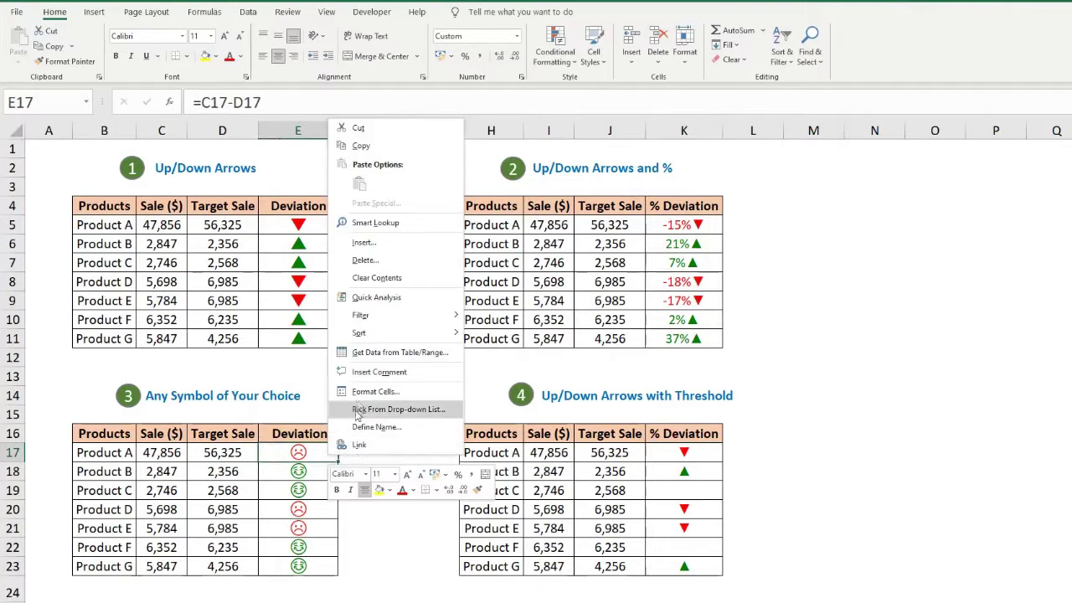
left_click(354, 390)
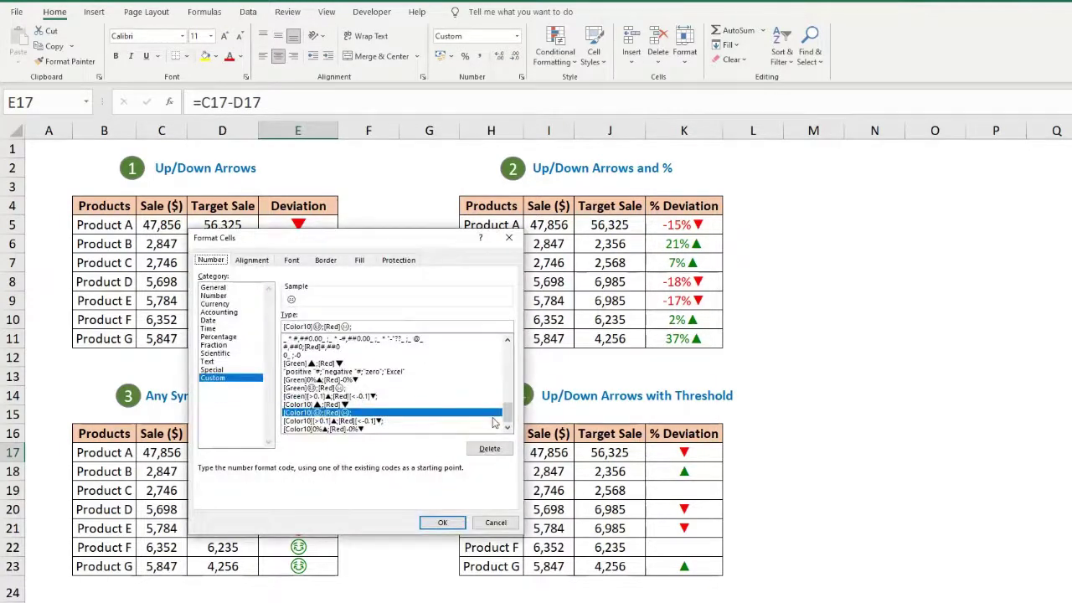
left_click_drag(507, 412, 507, 358)
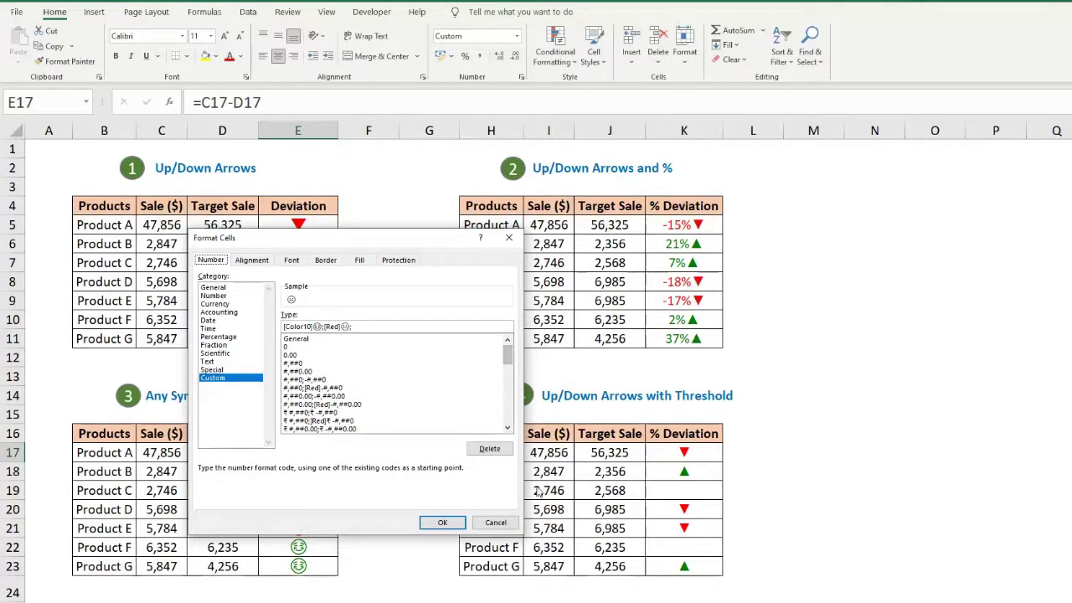
left_click(499, 521)
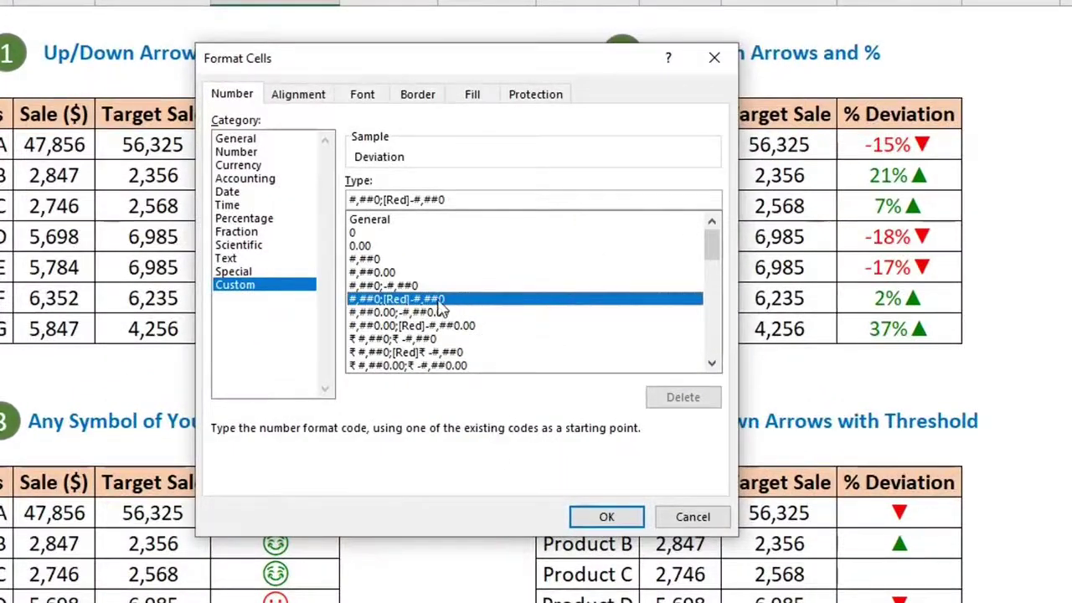
left_click(397, 313)
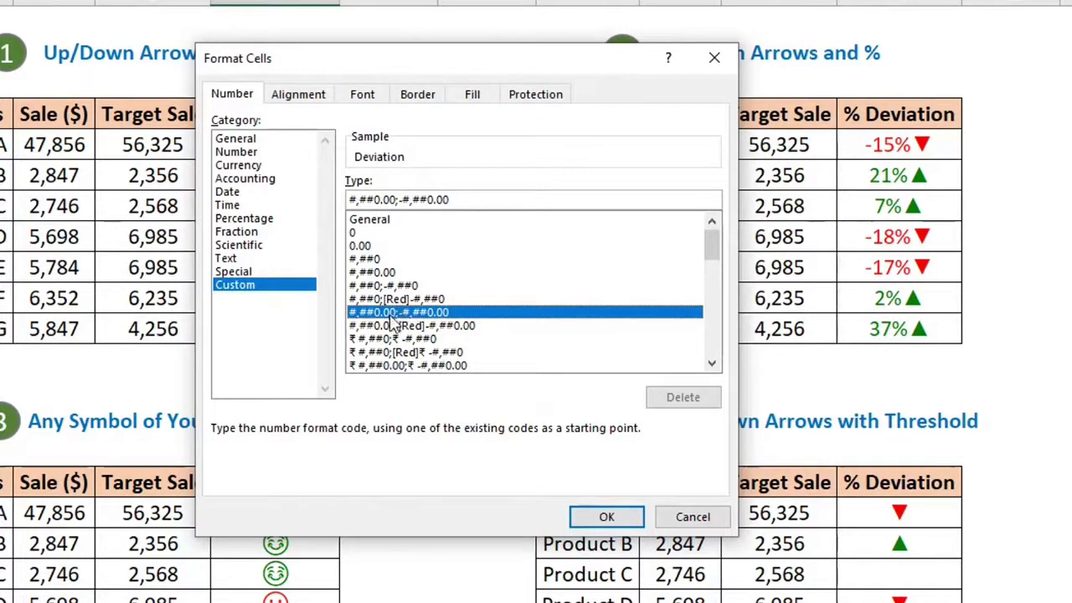
left_click(394, 220)
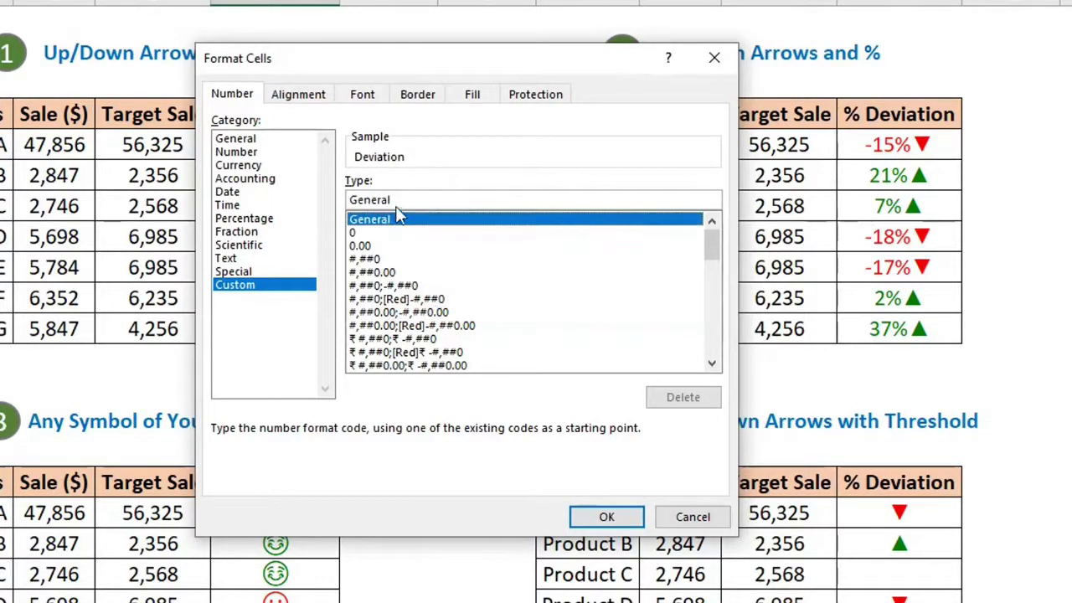
double_click(376, 199)
type("Positive ")
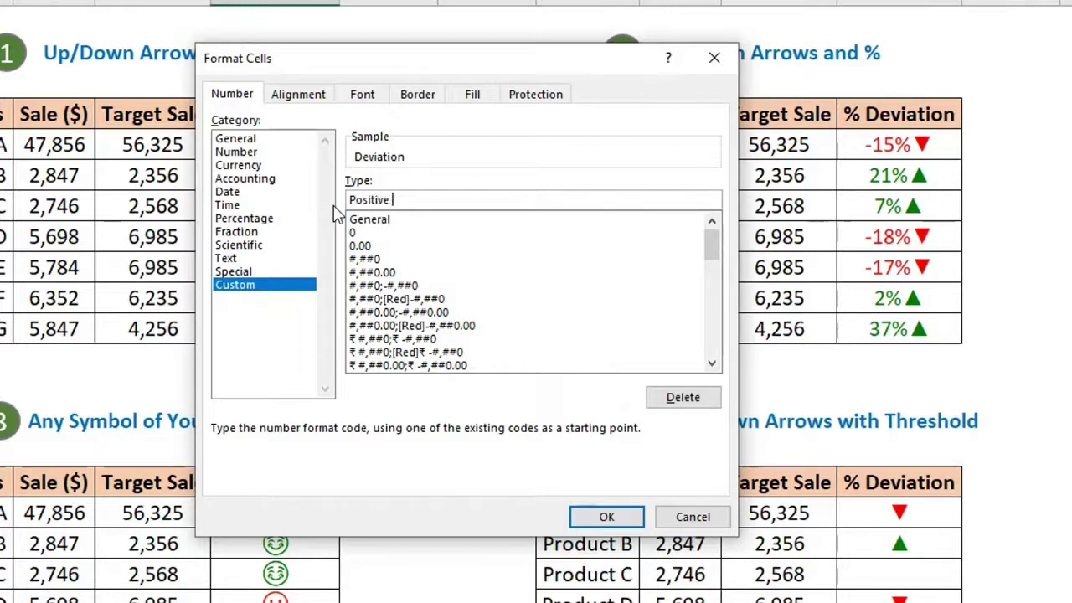
type("Number Formatting")
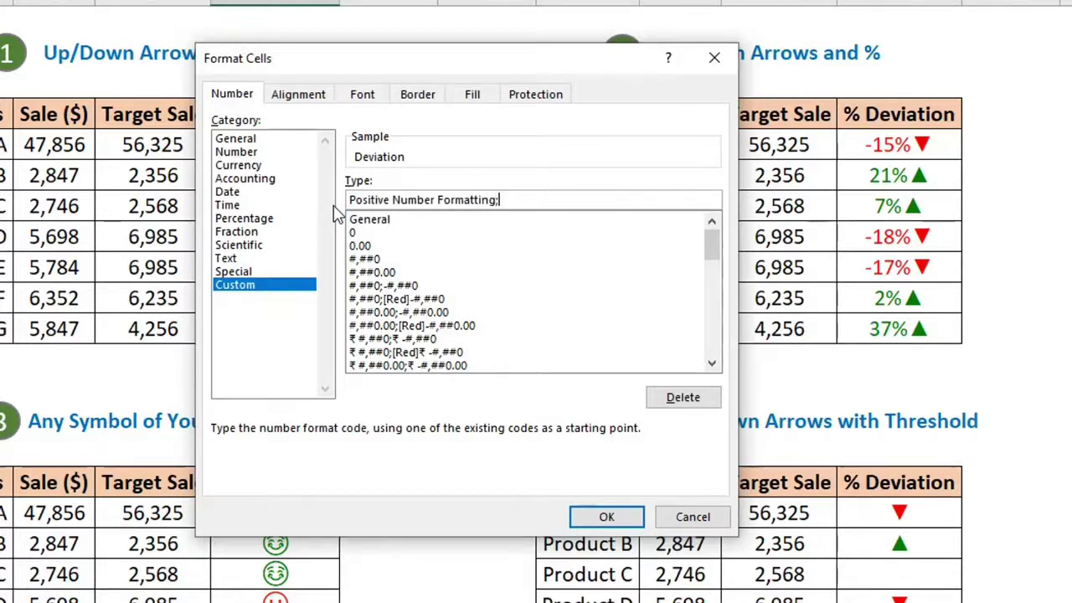
type(";Negati")
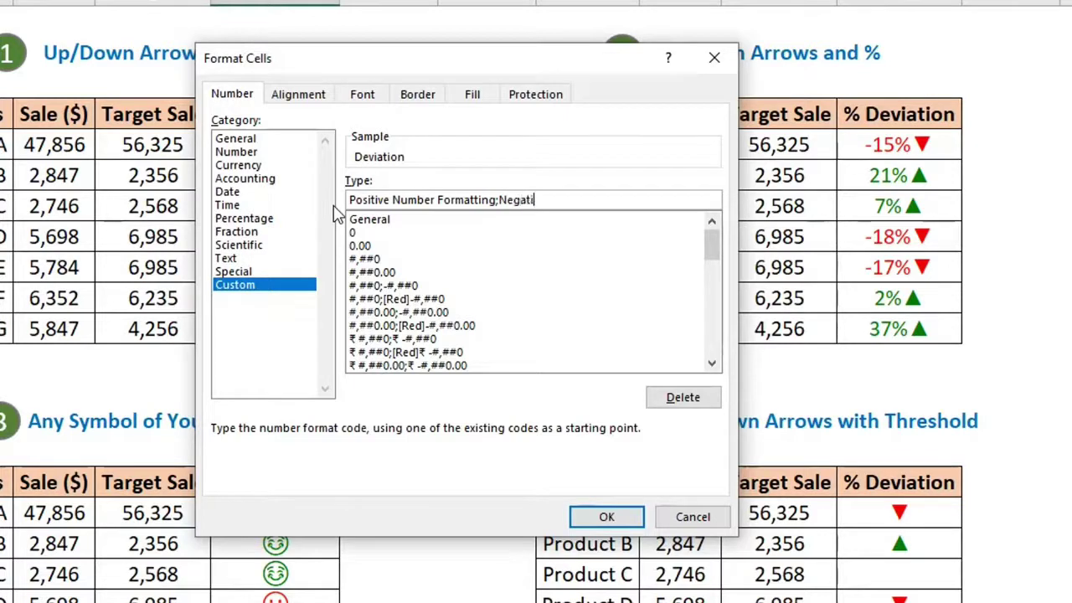
type("ve Number Formatting")
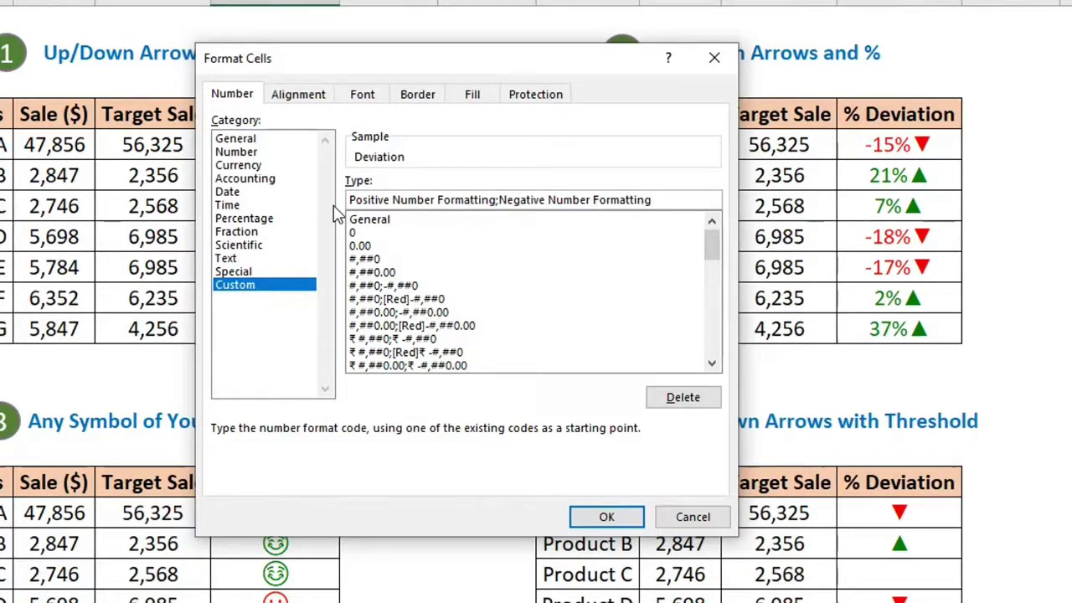
type(";Zero Number Formatting;")
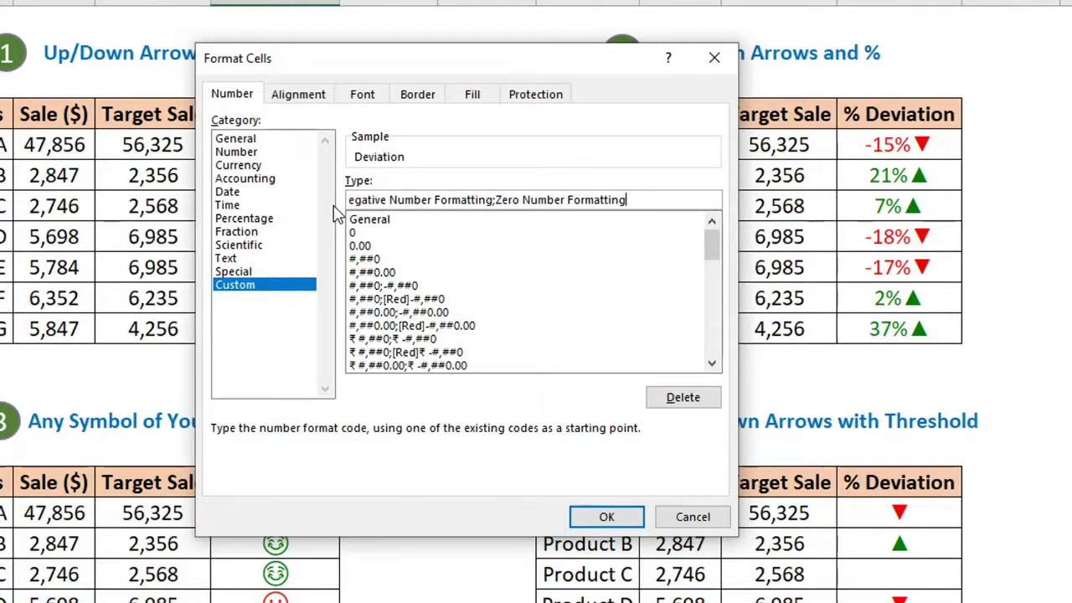
type("Text Fo")
type("rmatt")
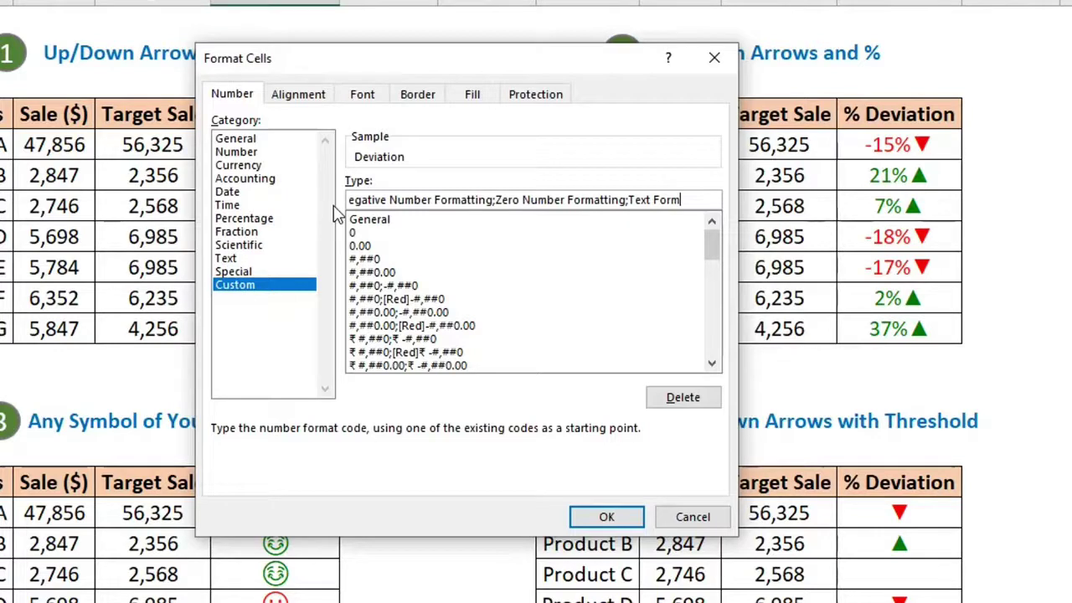
type("ing")
left_click(437, 301)
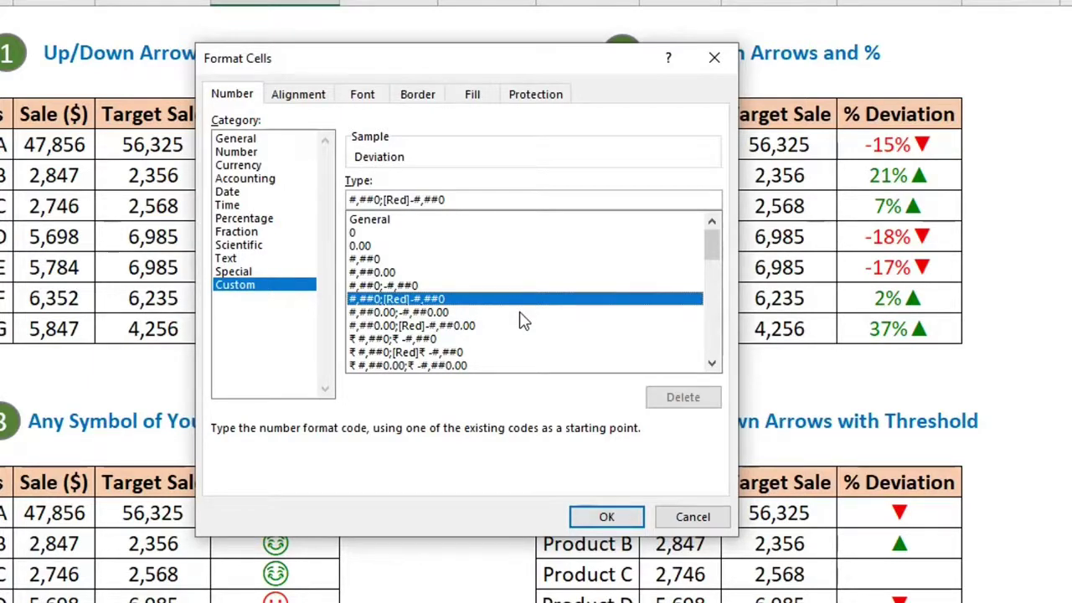
- Close the dialog without changes and fill the empty cell M5 yellow
left_click(680, 518)
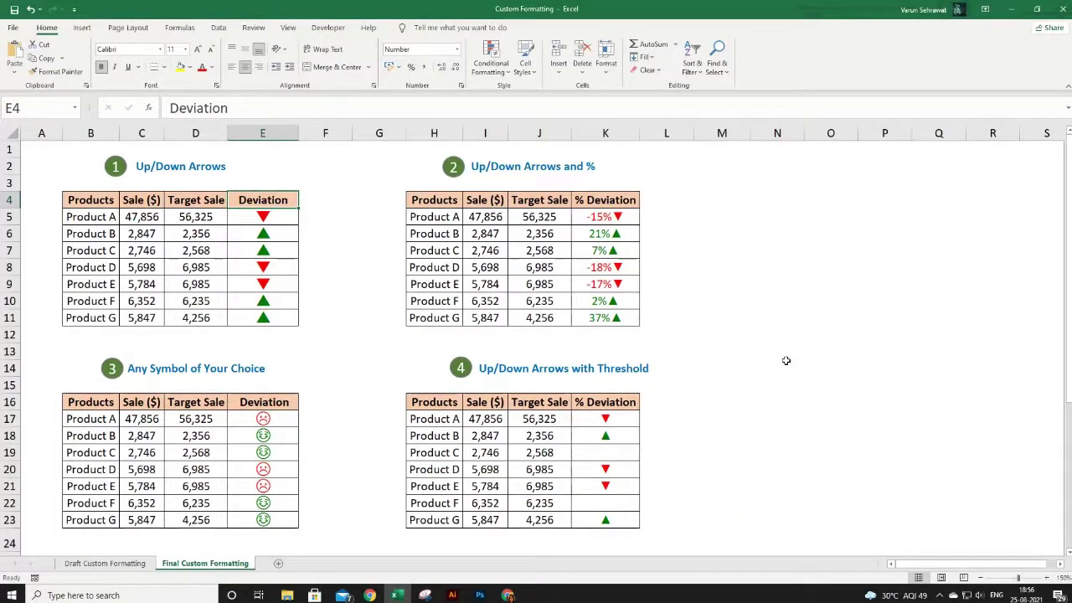
left_click(723, 221)
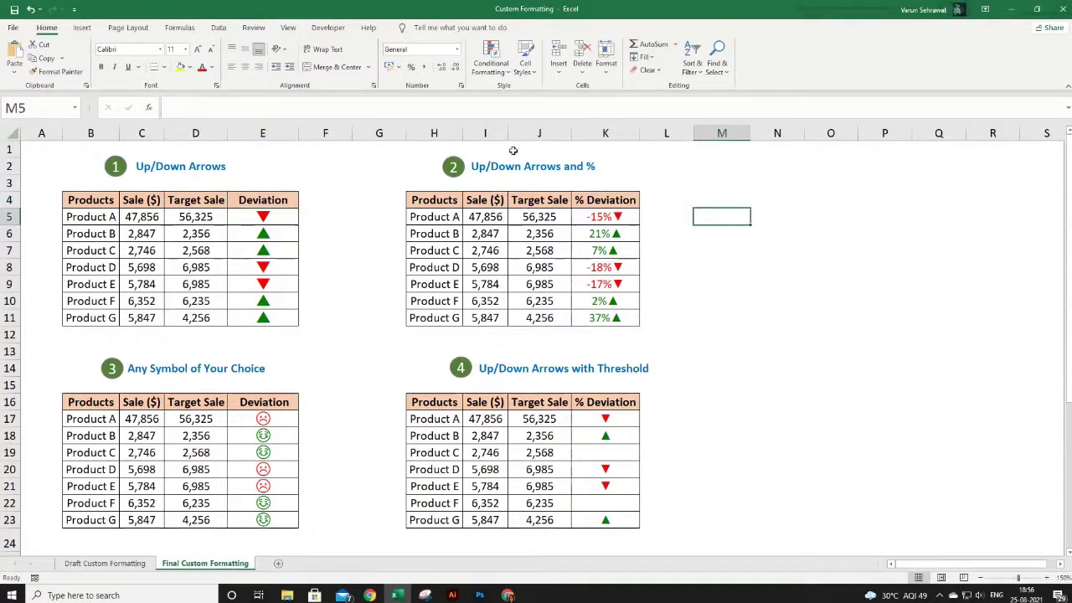
left_click(179, 67)
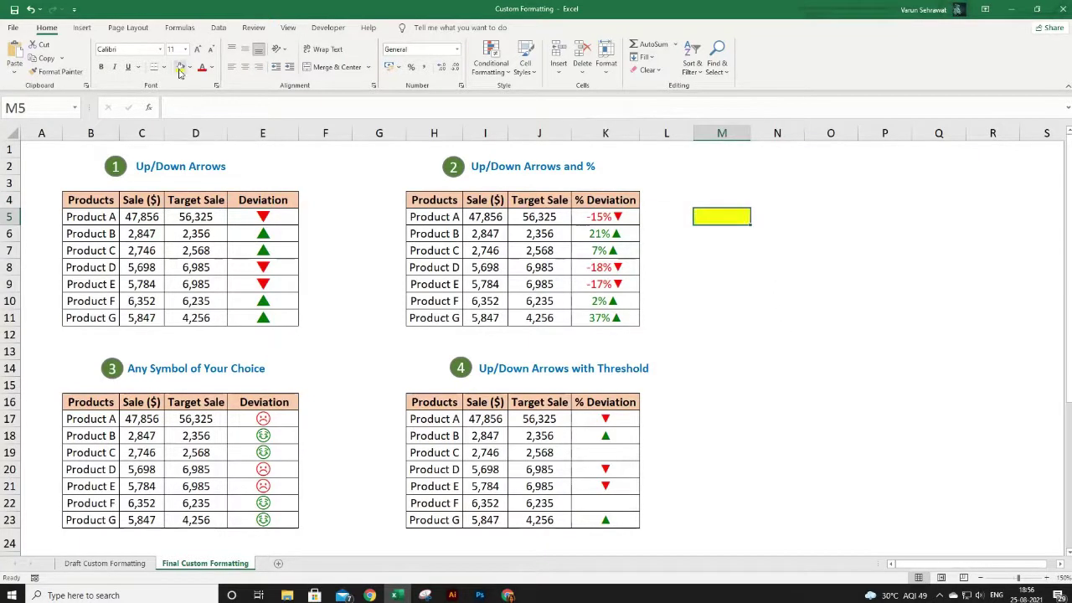
- Bring up M5's Format Cells dialog on the Custom number category
right_click(705, 212)
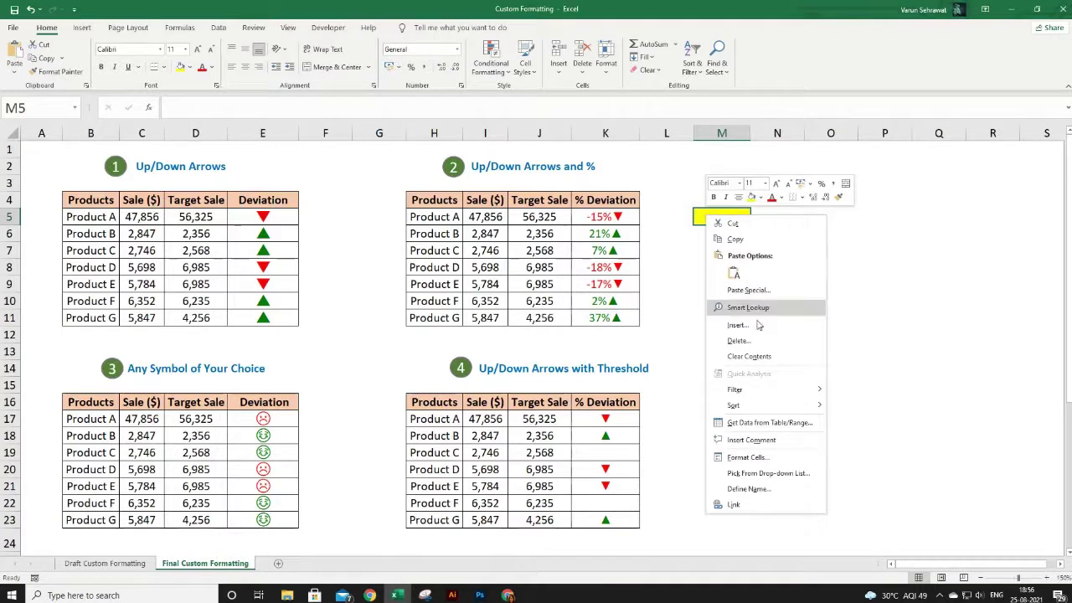
left_click(751, 456)
left_click_drag(769, 248, 500, 164)
left_click(406, 285)
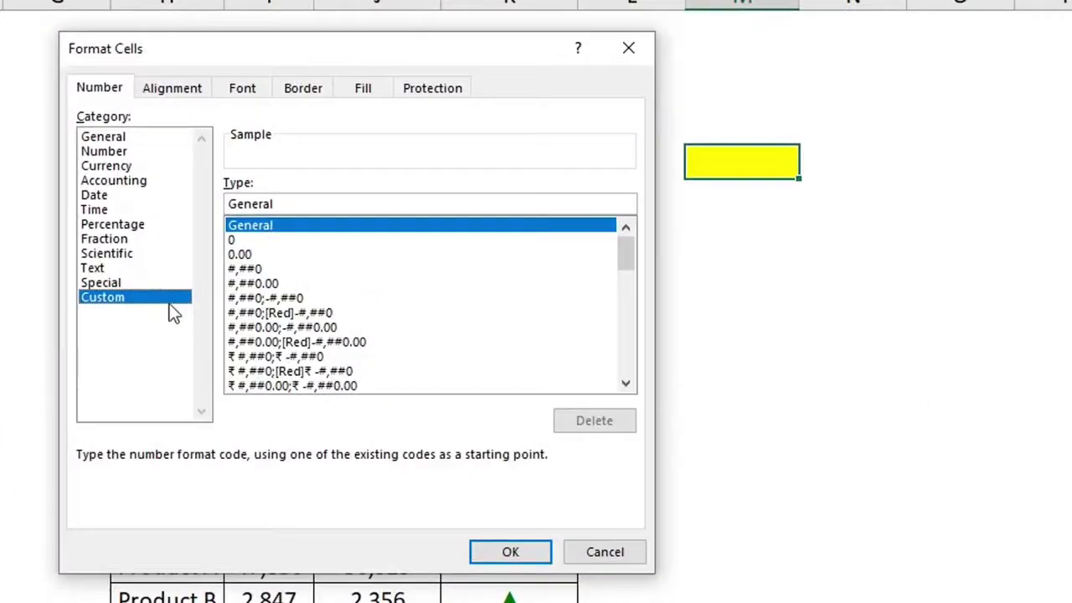
- Replace General with the code "Positive "#;"Negative "#;"Zero";"Excel" for M5 and confirm
left_click_drag(278, 203, 224, 209)
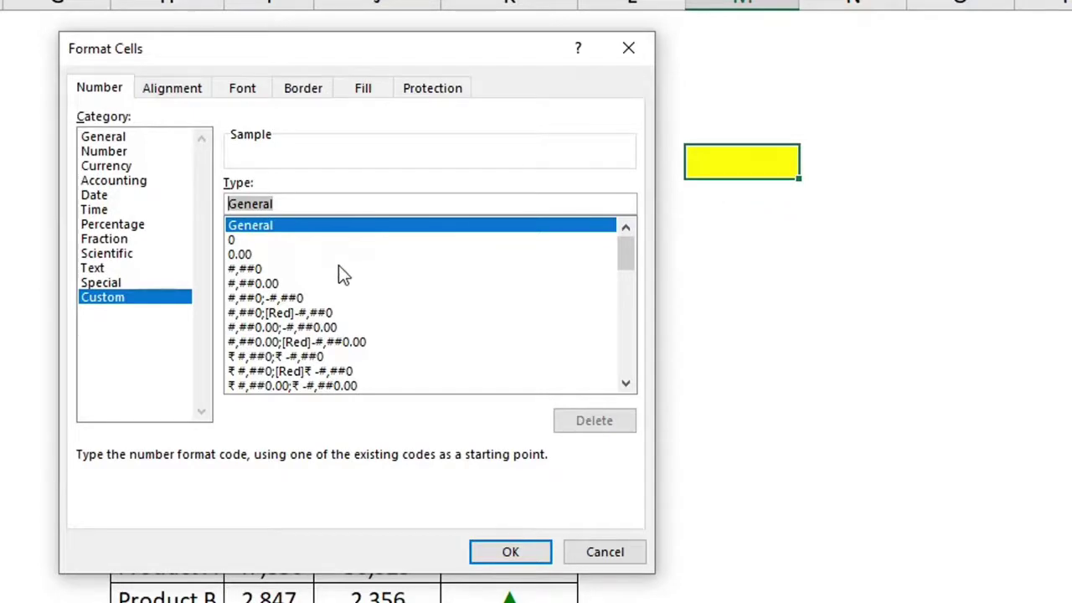
type("\"P")
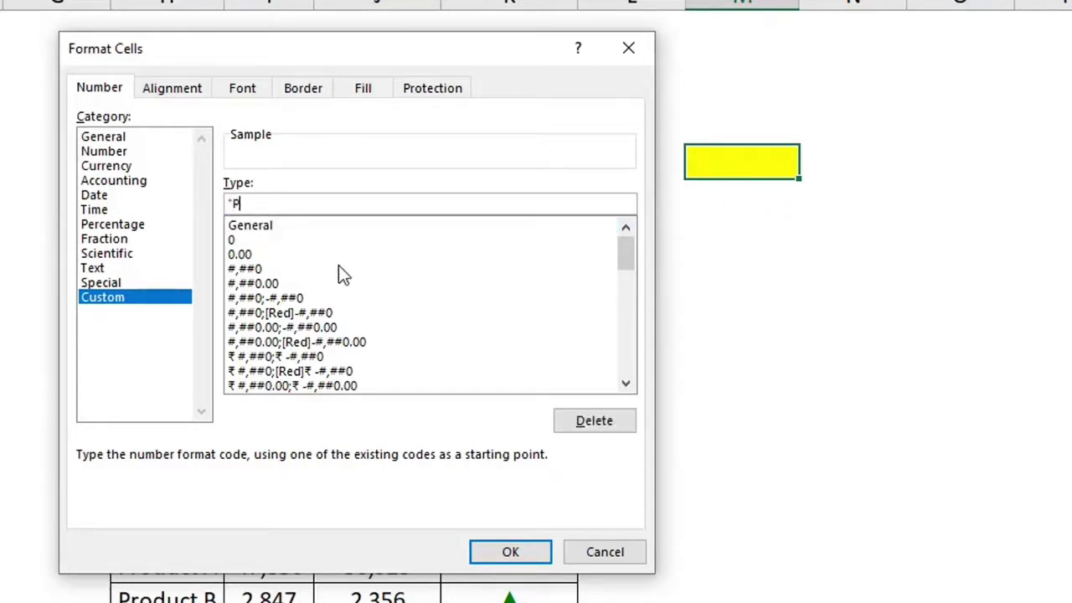
type("ositive \"#;")
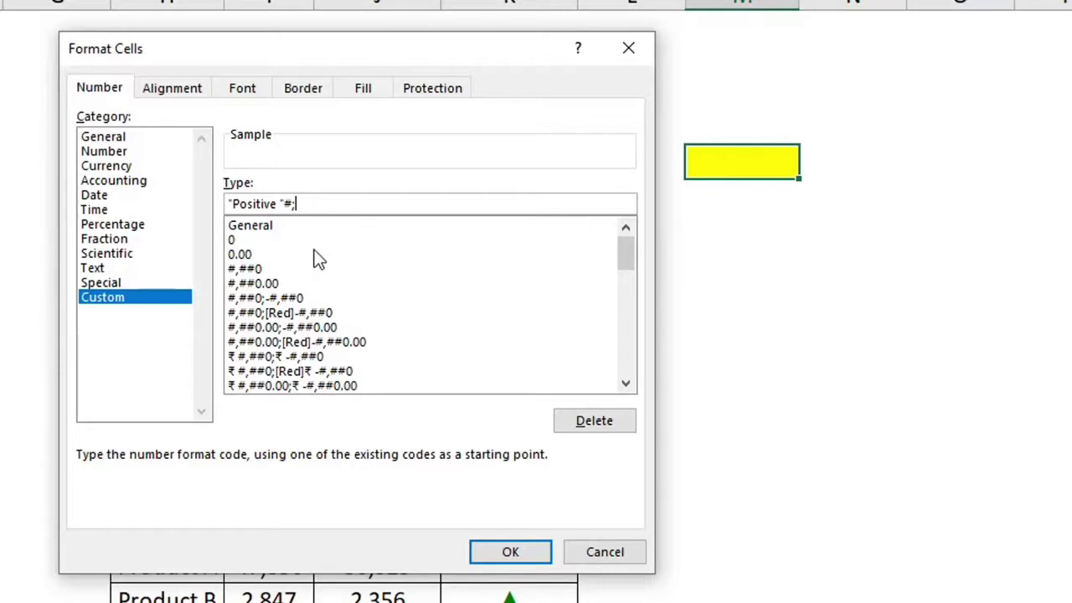
type("Negative \"#")
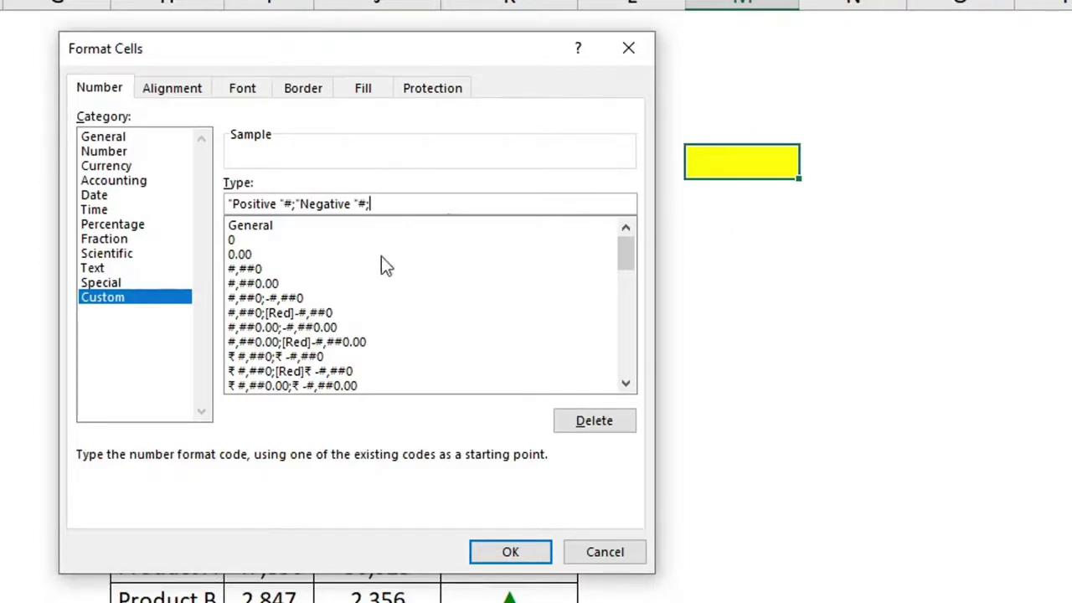
type("\"Zero\";")
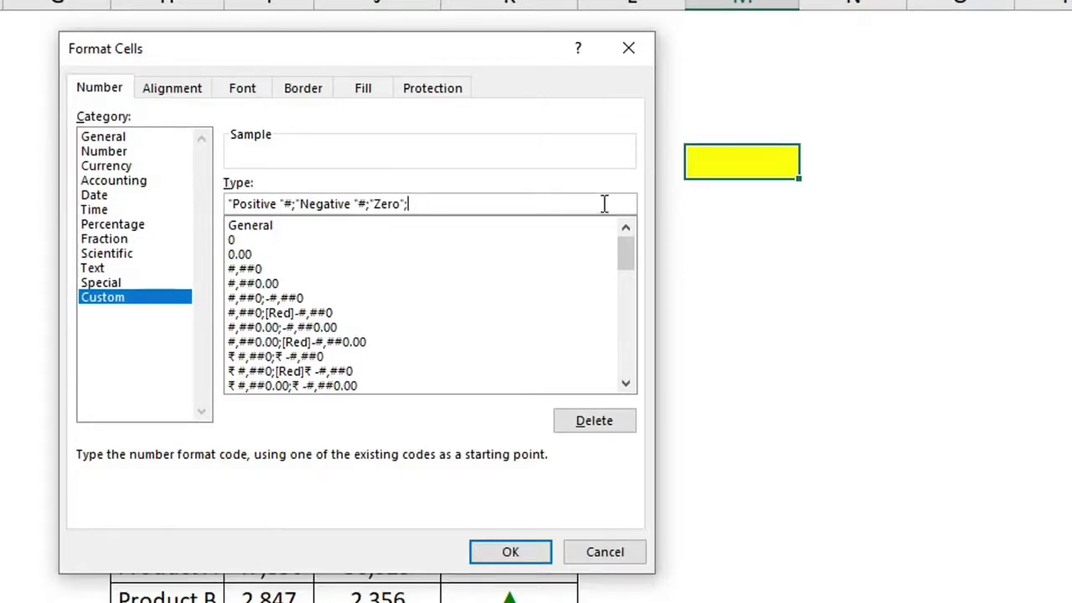
type("\"Excel\"")
left_click(490, 552)
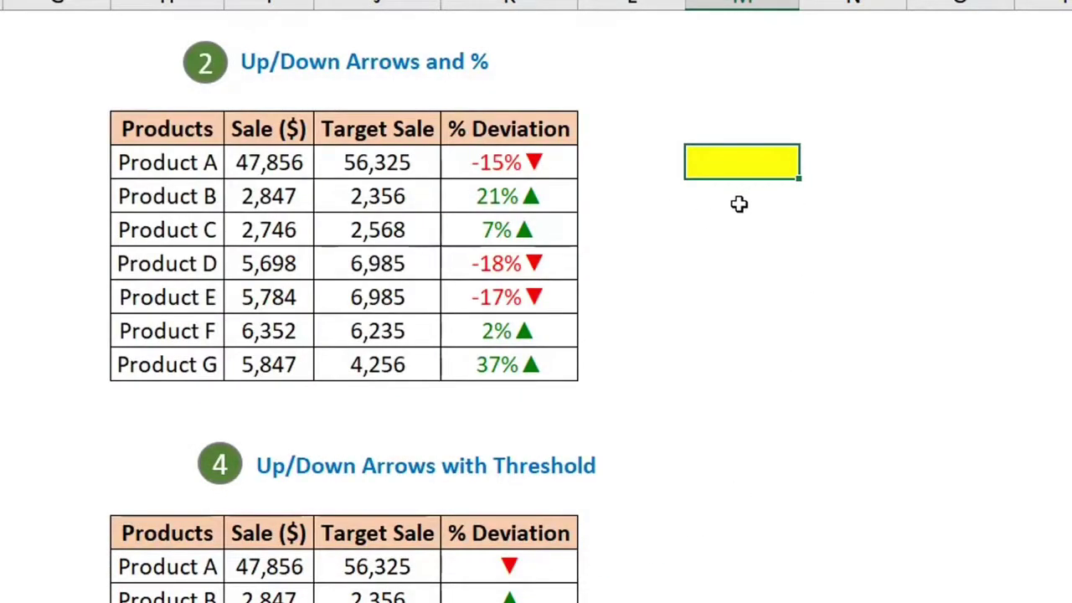
- Enter 5, -5, 0 and a text value in M5 to see Positive, Negative, Zero and Excel
type("5")
key("Return")
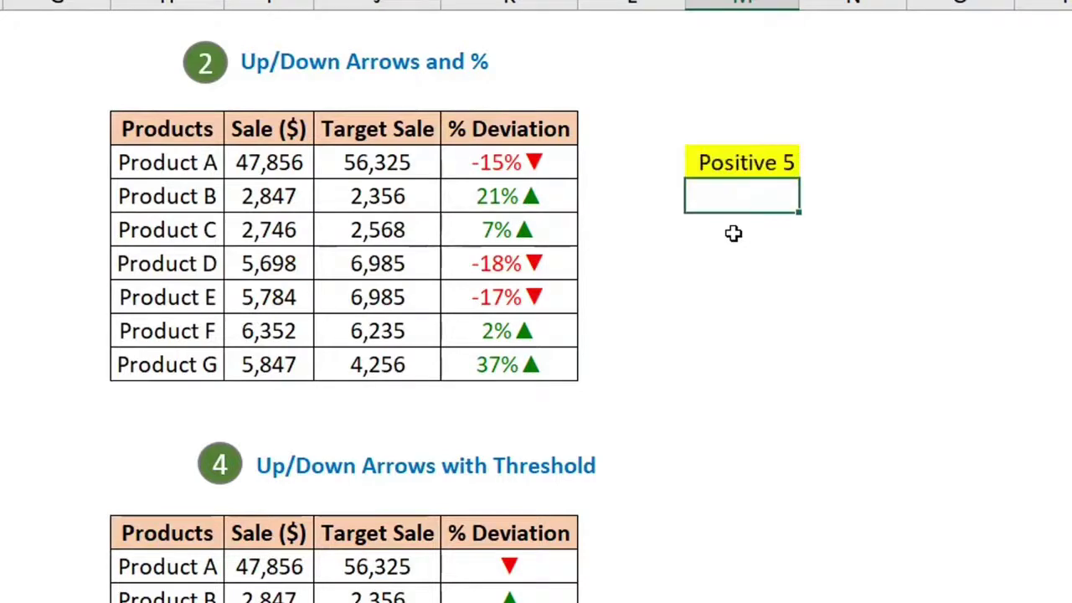
left_click(729, 161)
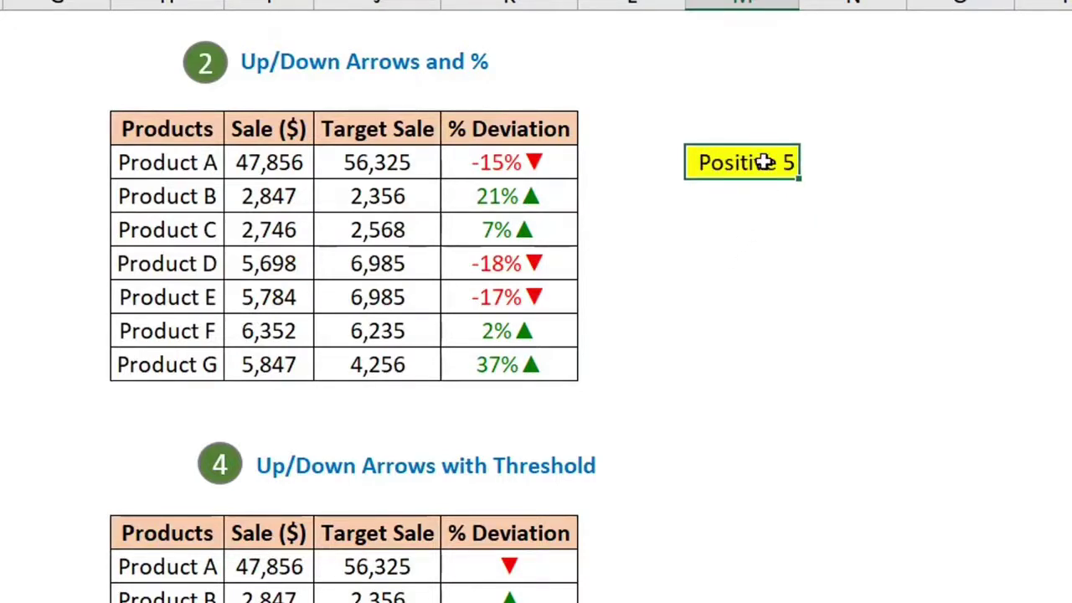
type("-5")
key("Return")
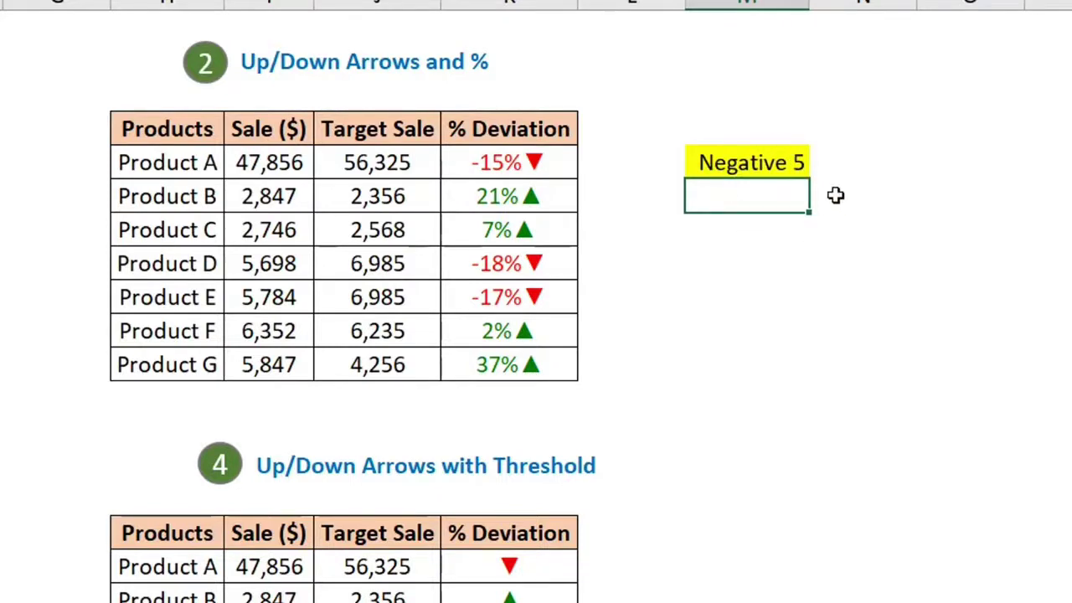
key("Up")
type("0")
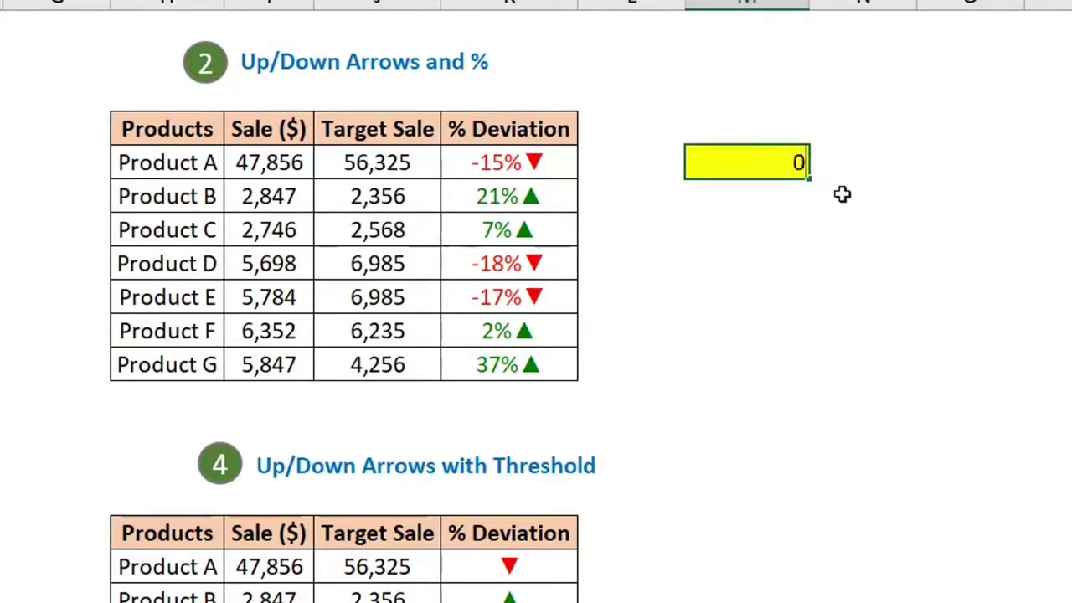
key("Return")
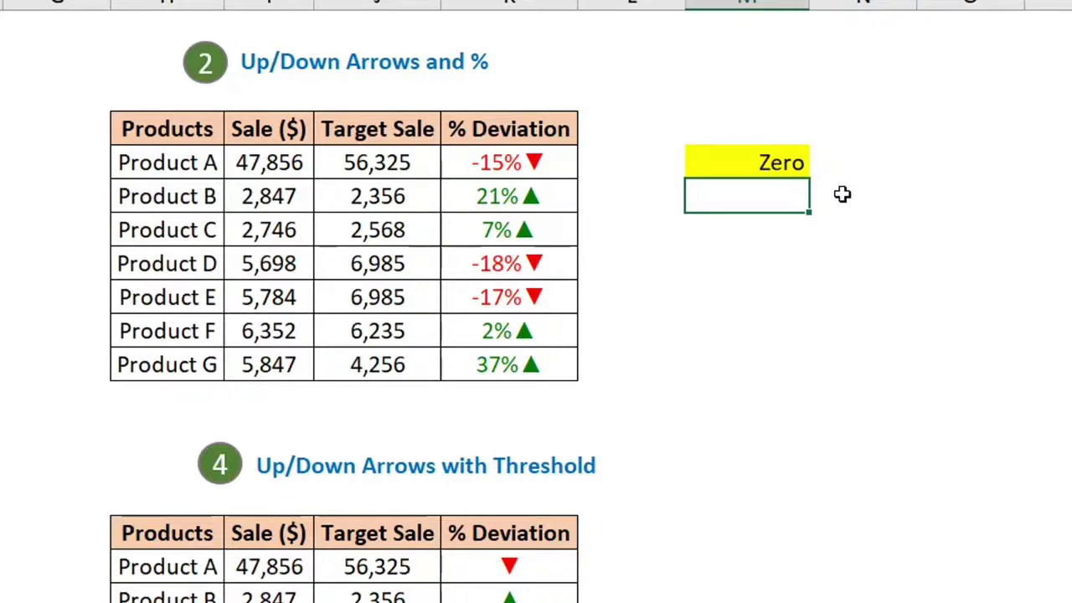
key("Up")
type("Namita")
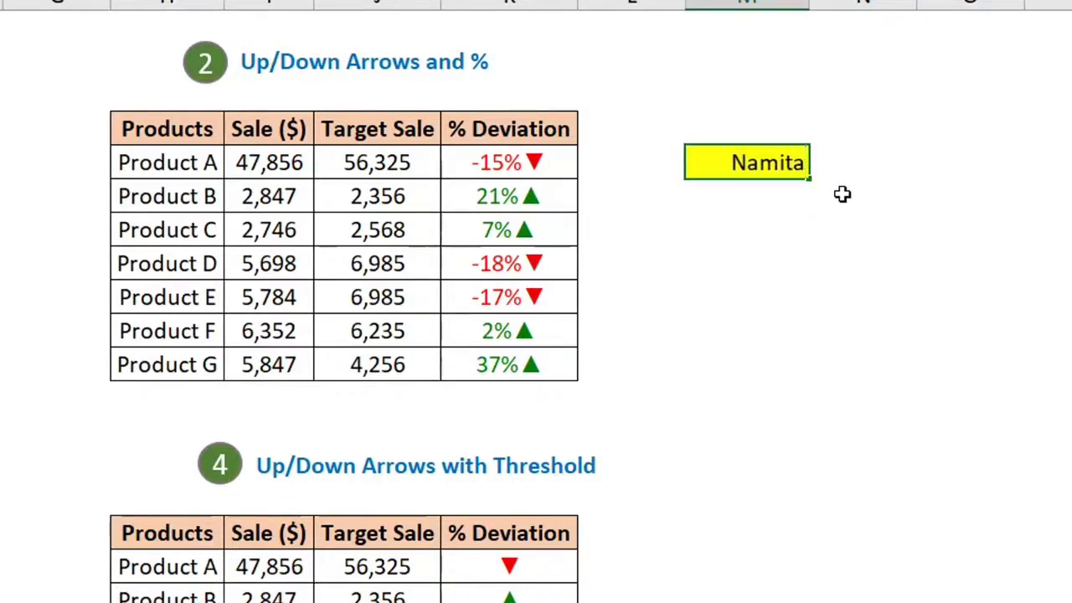
key("Return")
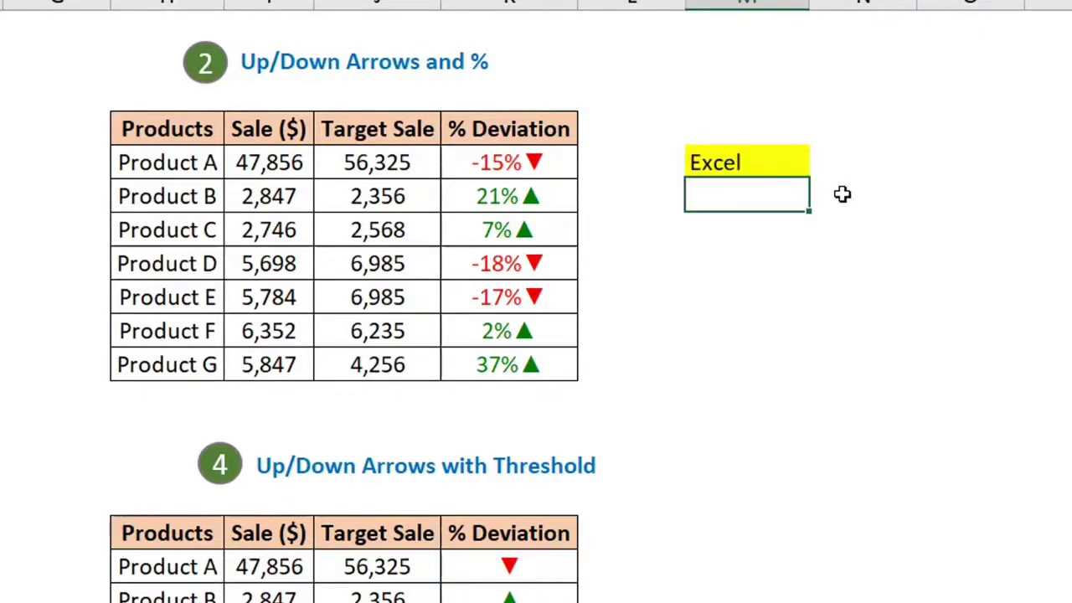
- Re-enter 0, -5, 5 and 0 in M5, leaving 0 displayed as Zero
left_click(748, 162)
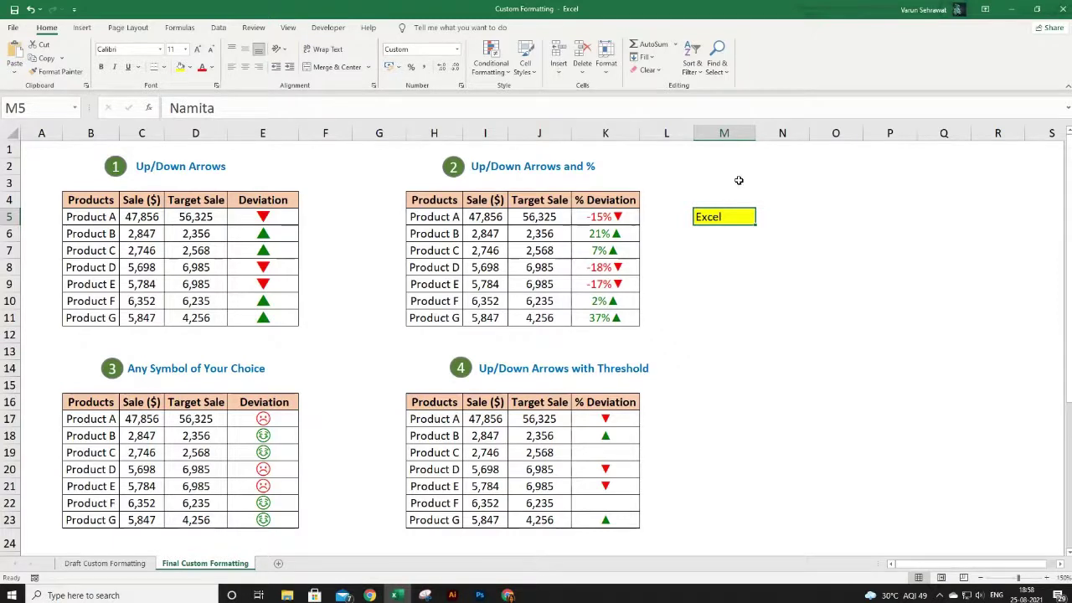
type("0")
key("ctrl+Return")
type("-5")
key("ctrl+Return")
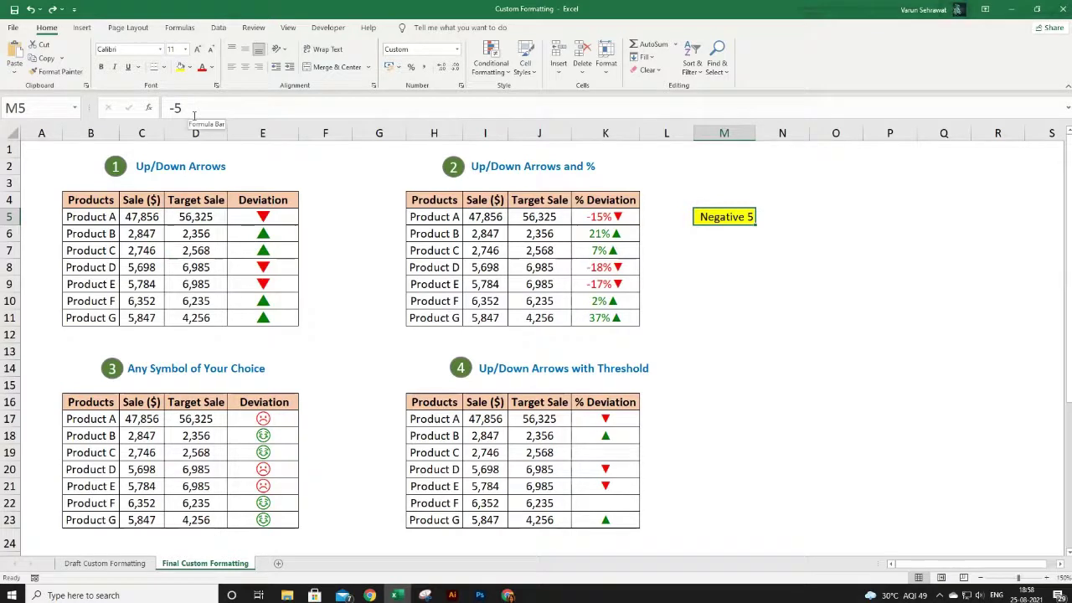
type("5")
key("ctrl+Return")
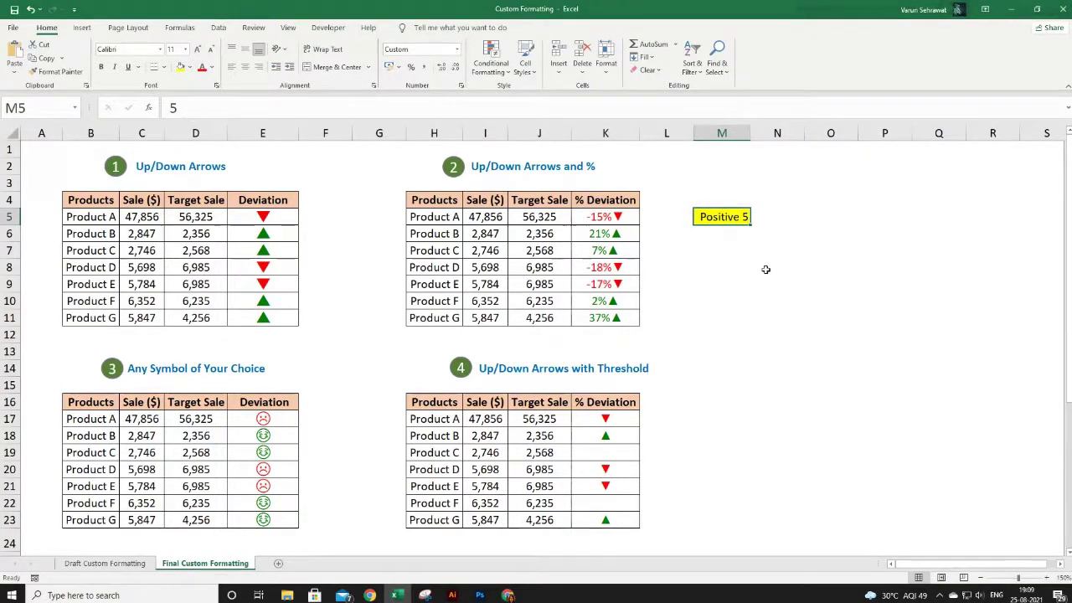
type("0")
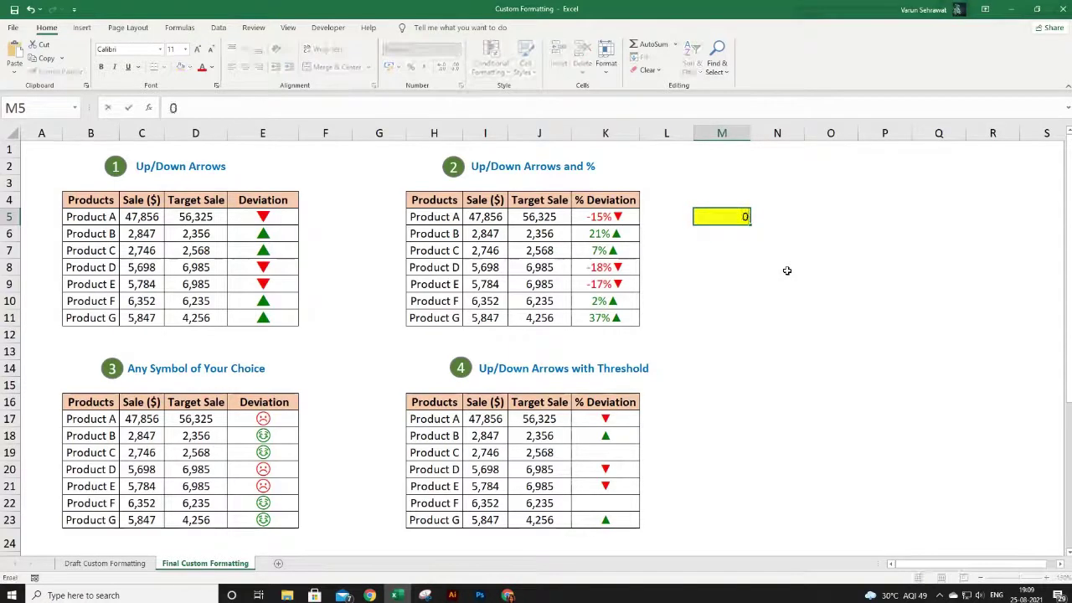
key("ctrl+Return")
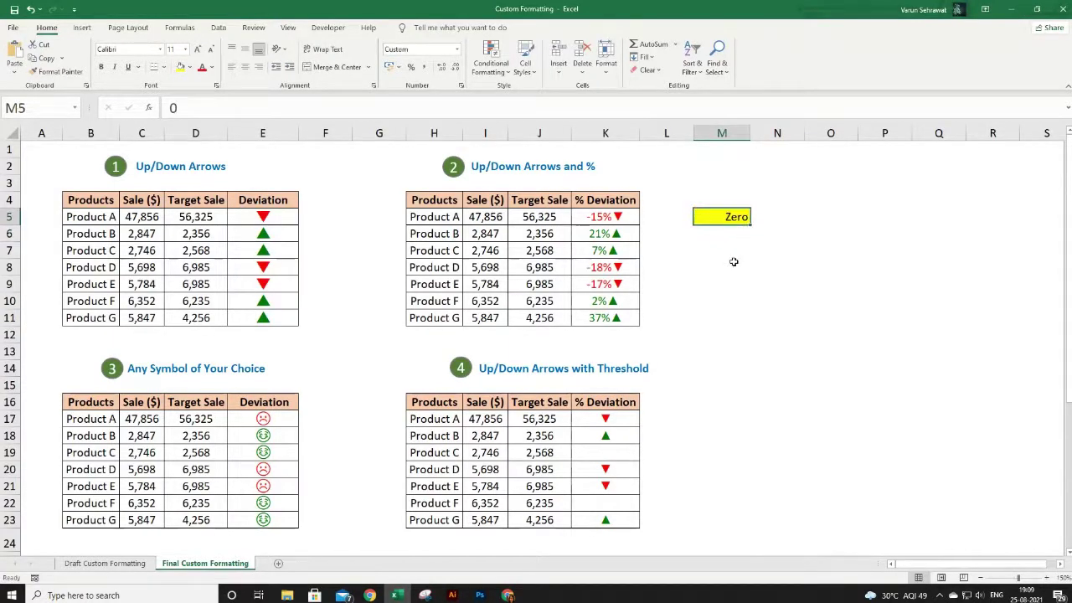
key("ctrl+1")
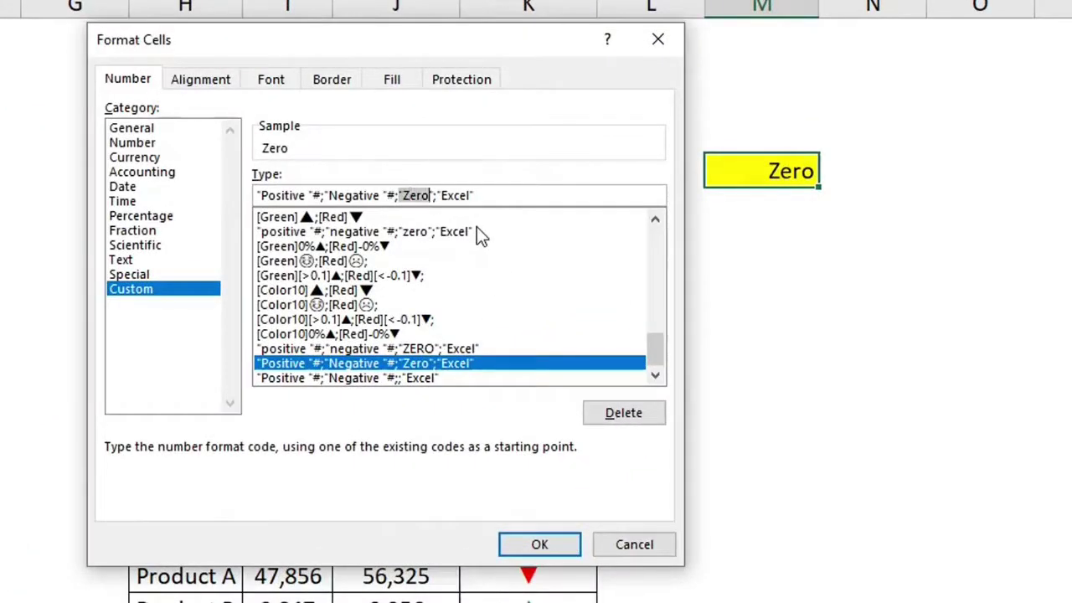
- Remove "Zero" from the format's third section so M5's 0 shows blank, then verify the stored value
key("Delete")
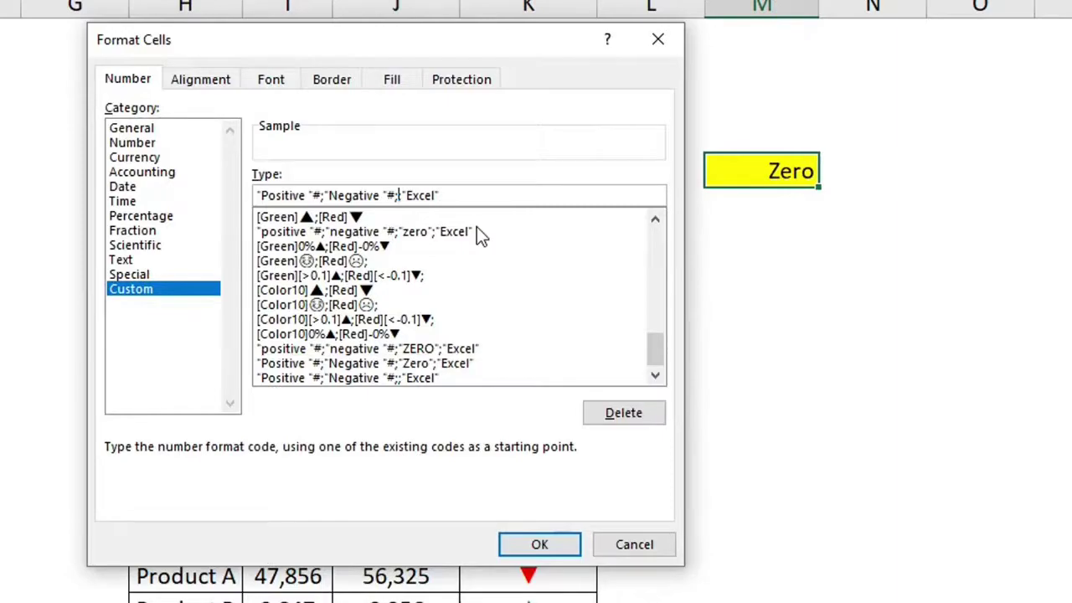
left_click(519, 543)
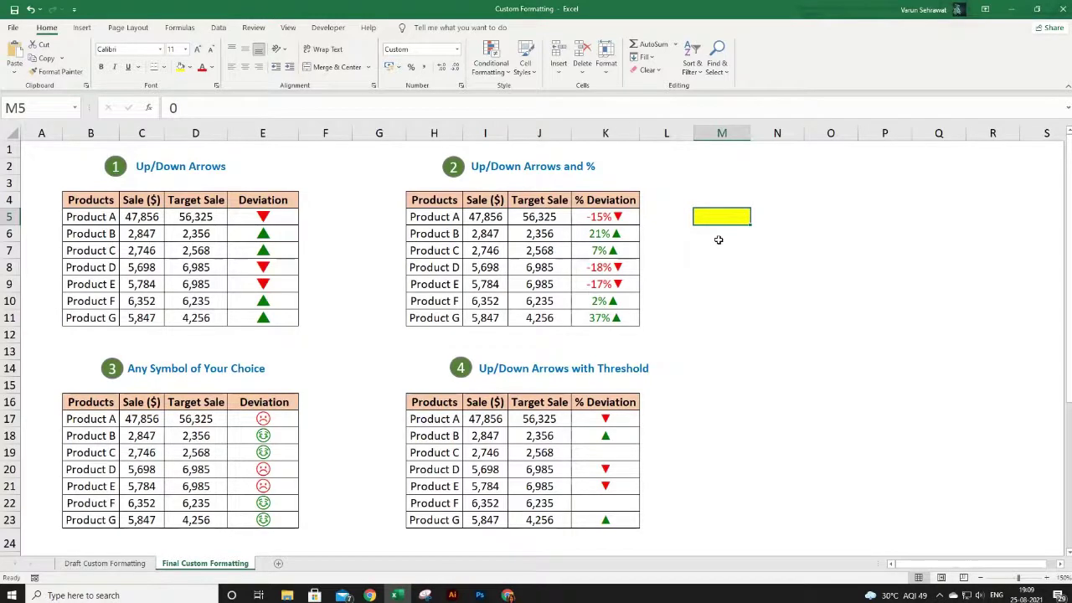
key("F2")
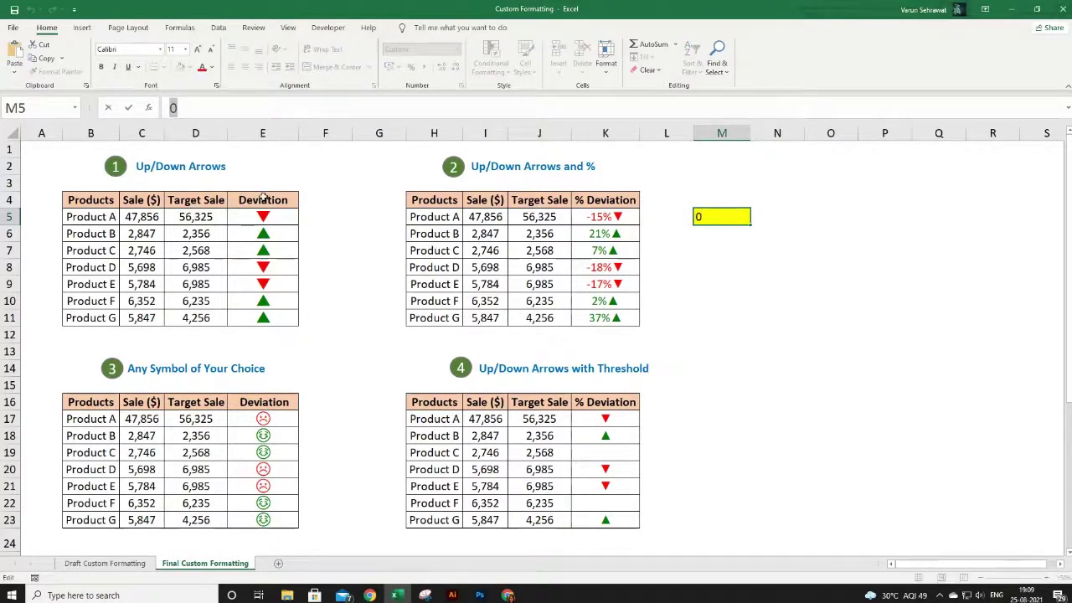
key("Return")
left_click(725, 218)
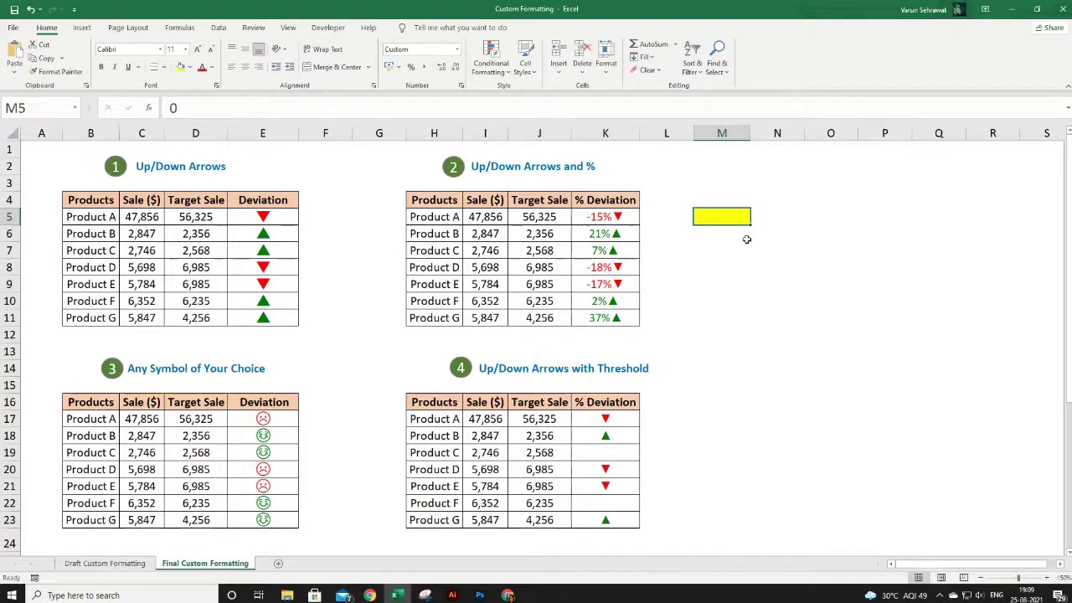
- Review M5's custom format list without changes, then go to the Draft Custom Formatting sheet
right_click(723, 217)
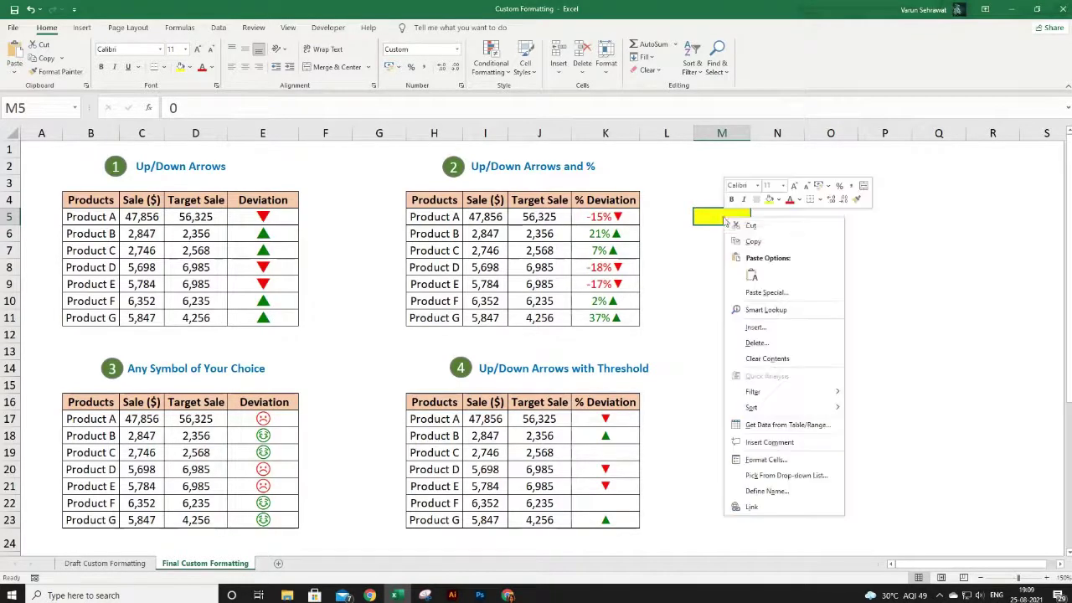
left_click(785, 460)
left_click_drag(770, 319, 503, 164)
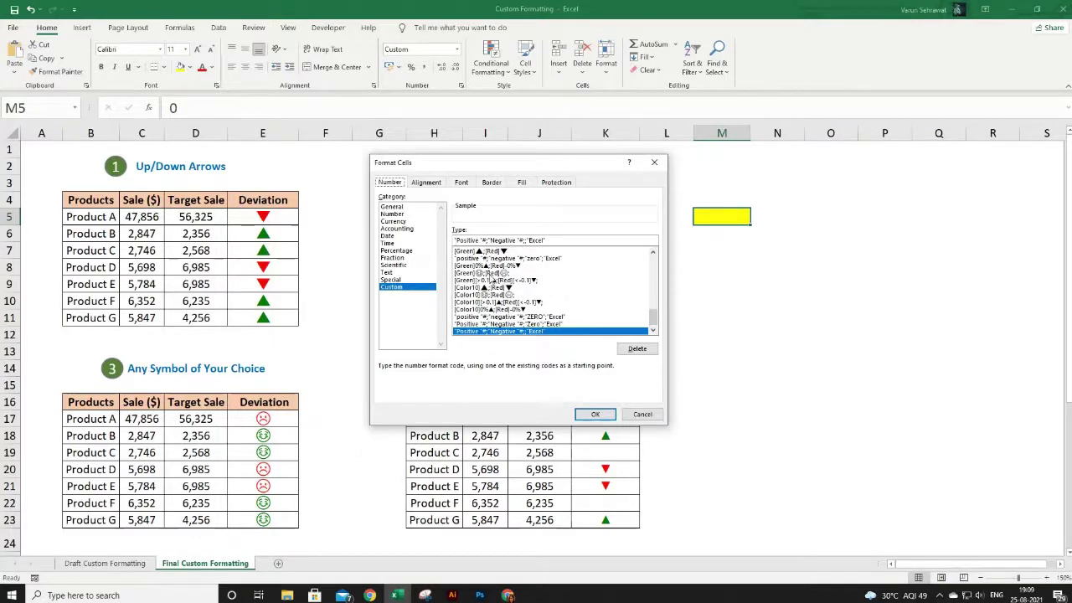
scroll(522, 279, "up", 1)
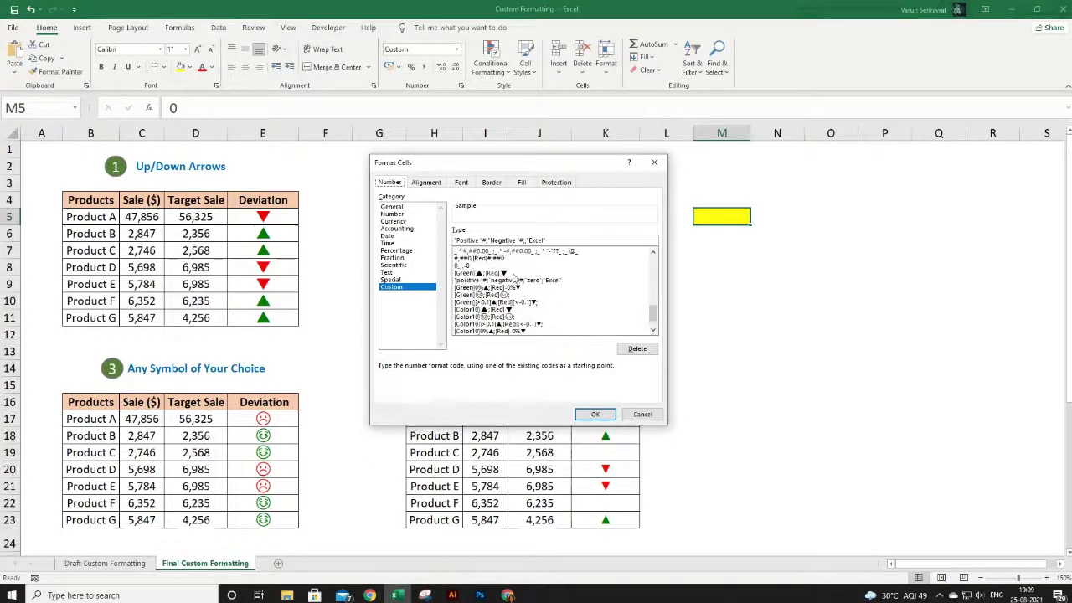
left_click(643, 414)
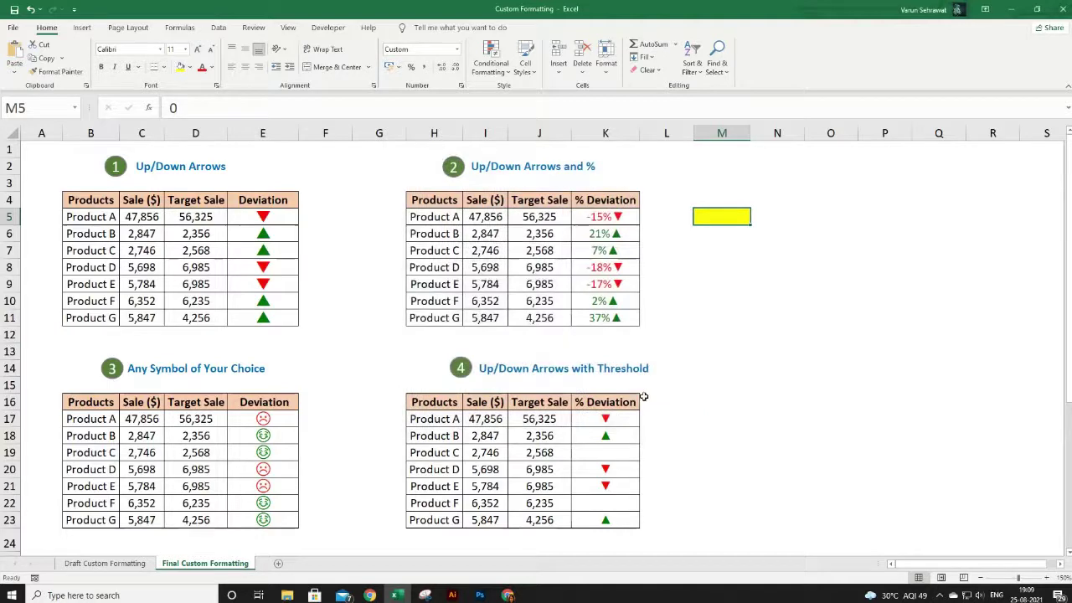
left_click(94, 563)
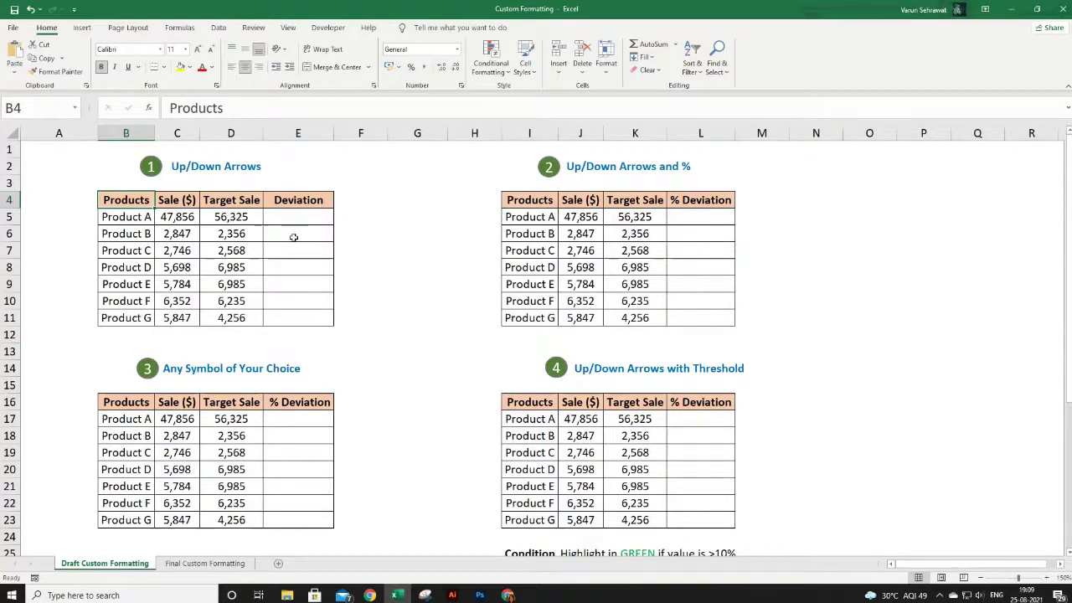
left_click(204, 562)
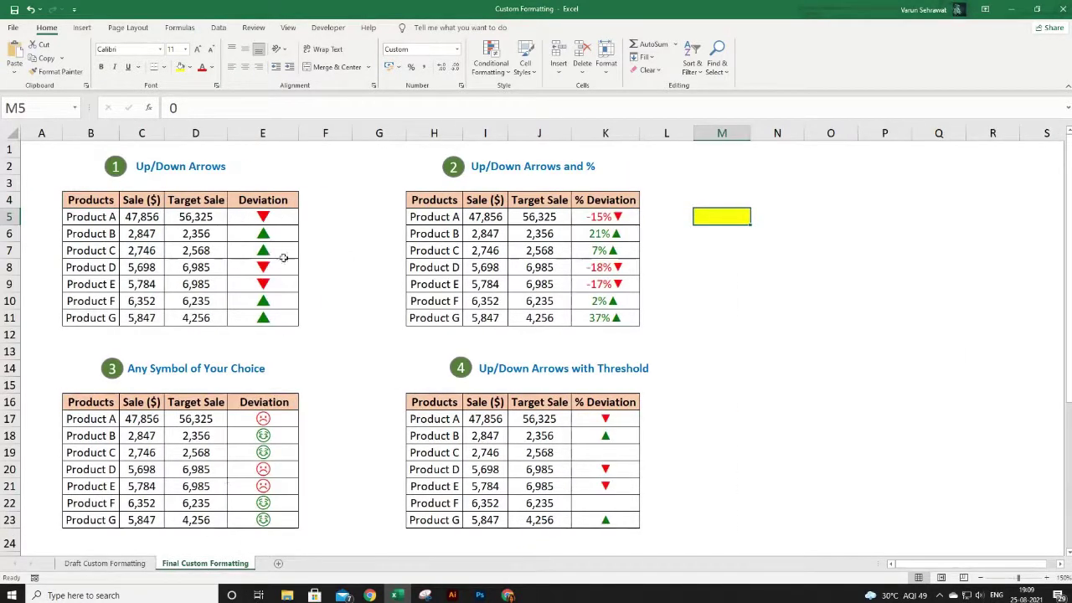
left_click(130, 564)
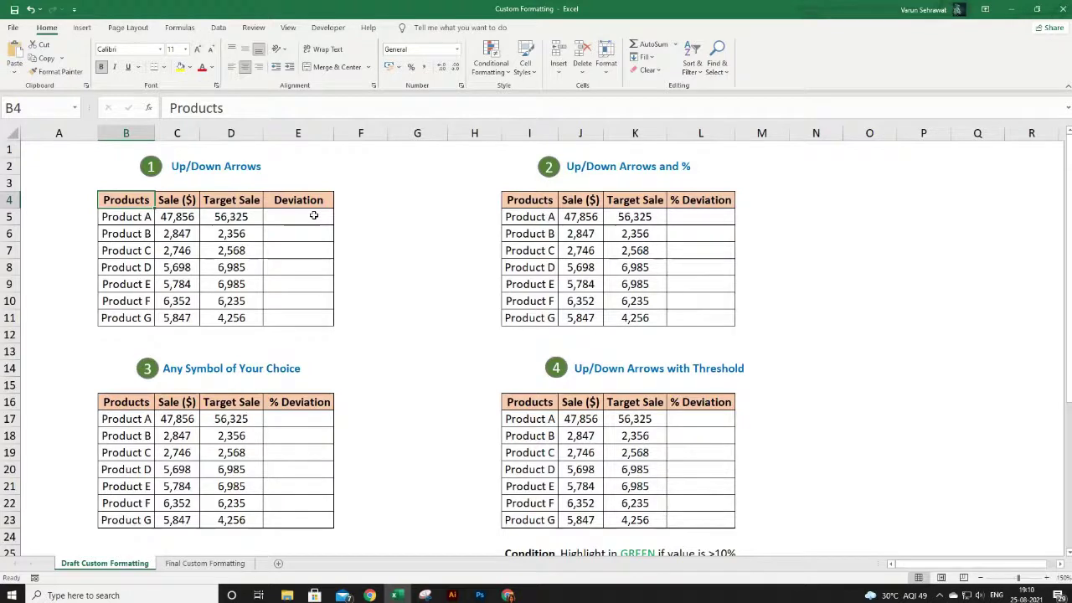
left_click(375, 168)
- Open the Symbol picker set to the Arial font and Geometric Shapes subset
left_click(84, 29)
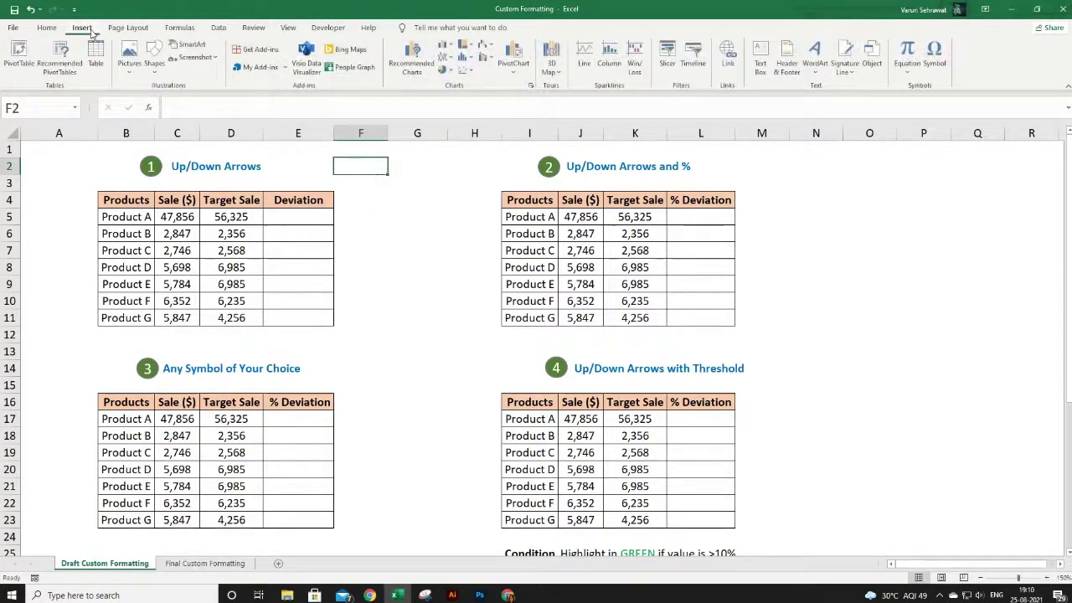
left_click(936, 63)
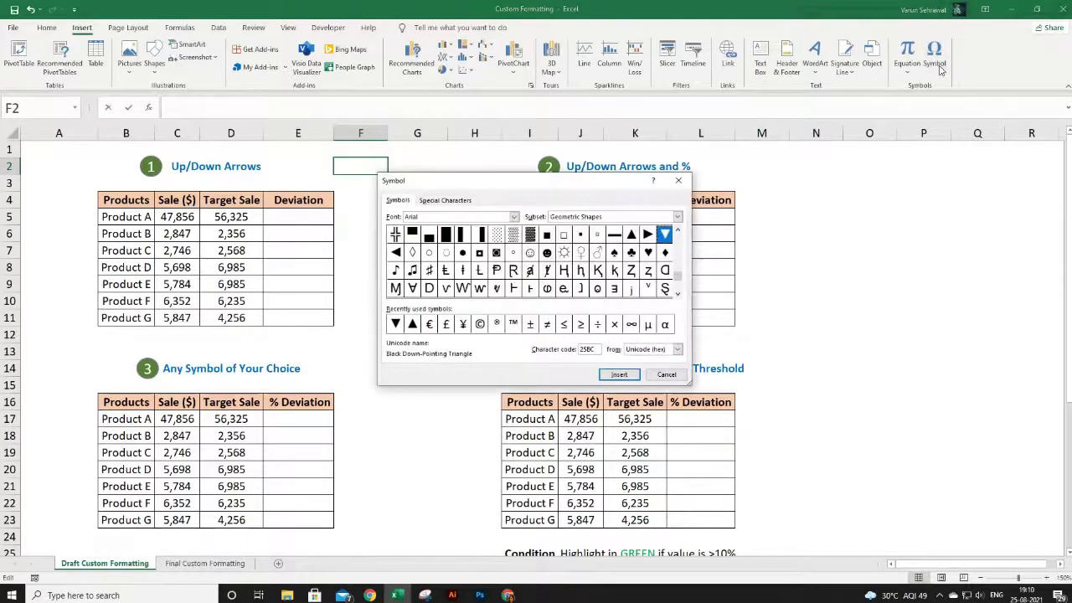
left_click(513, 216)
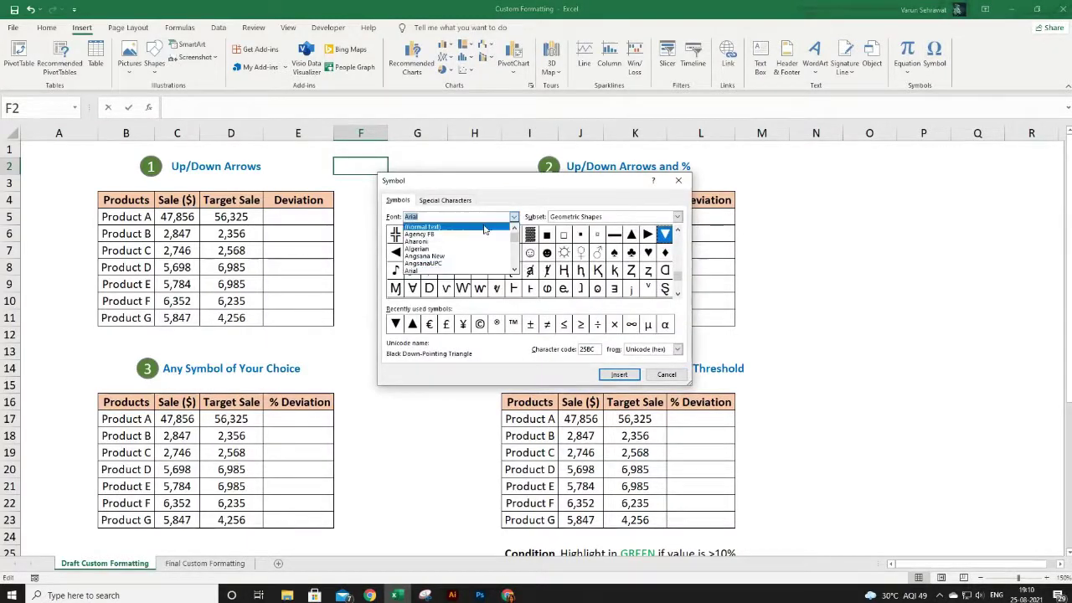
left_click(444, 270)
left_click(597, 217)
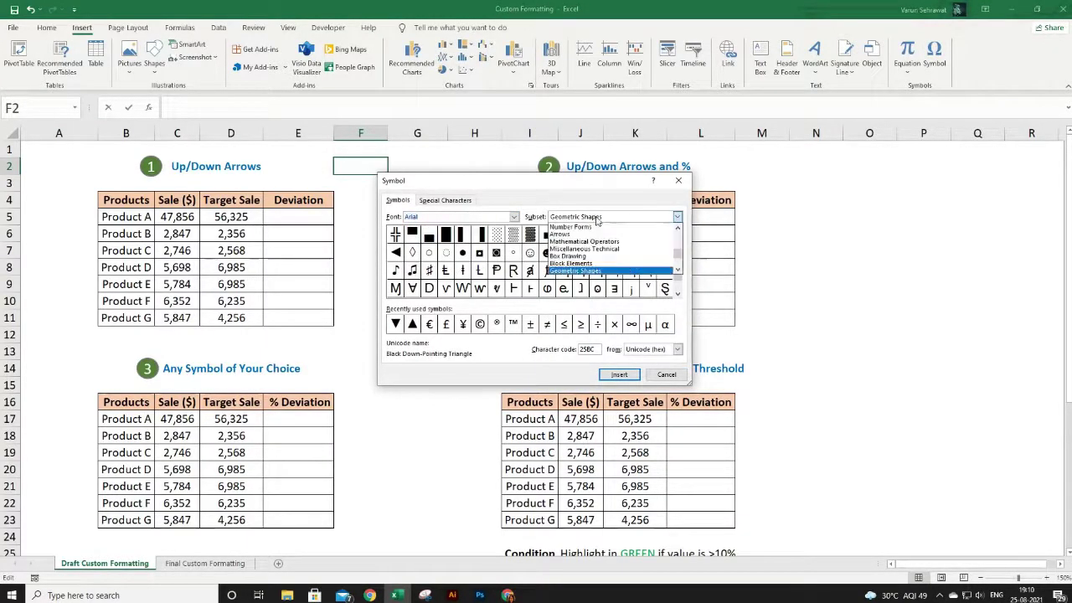
left_click(586, 273)
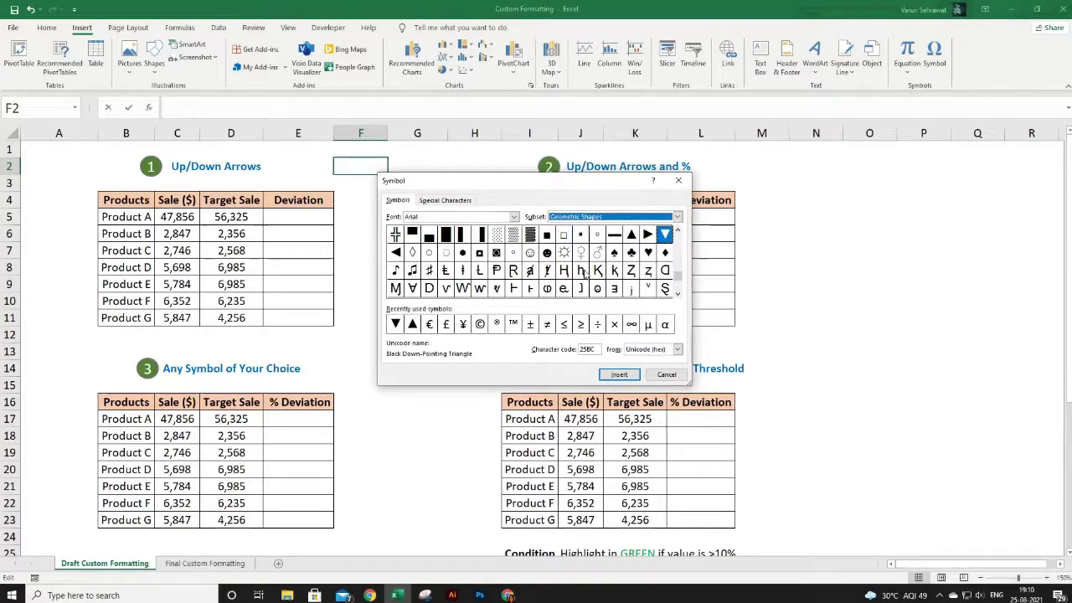
- Insert ▲ followed by ▼ into cell F2 and commit the entry
left_click(632, 236)
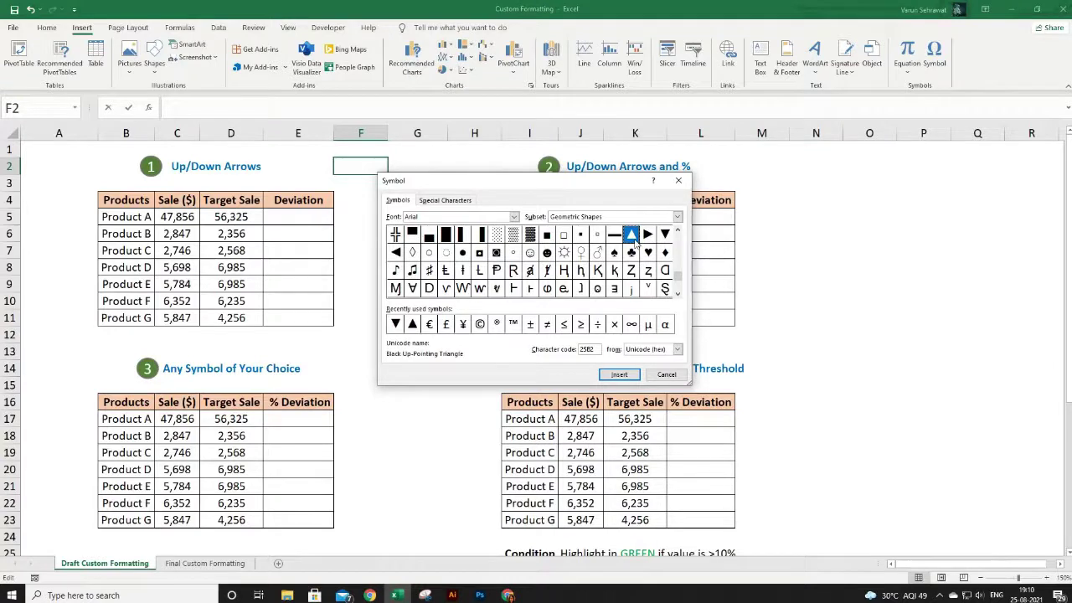
left_click(619, 376)
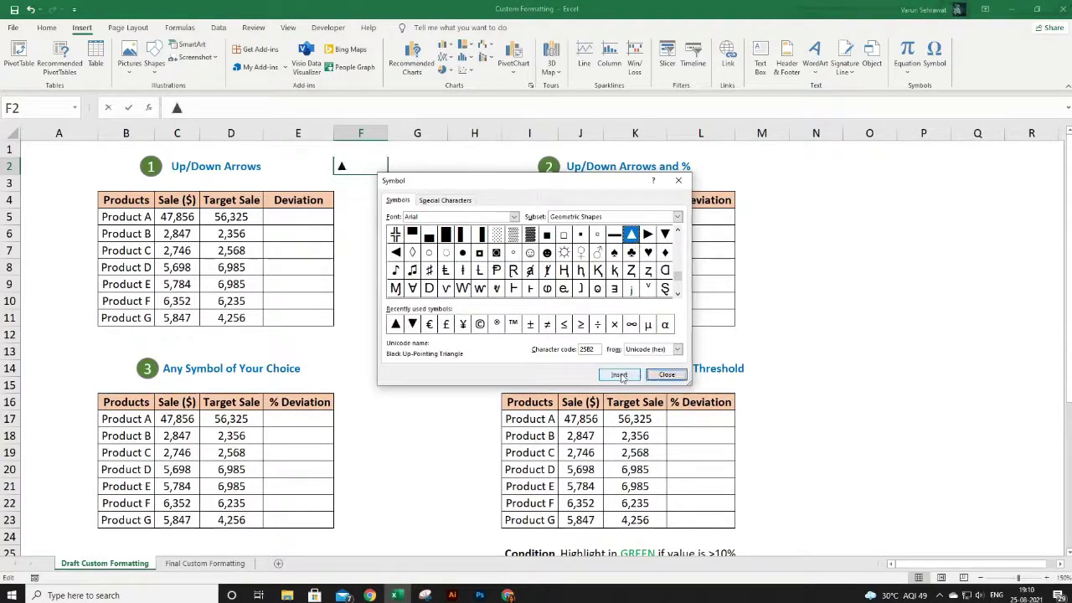
left_click(665, 236)
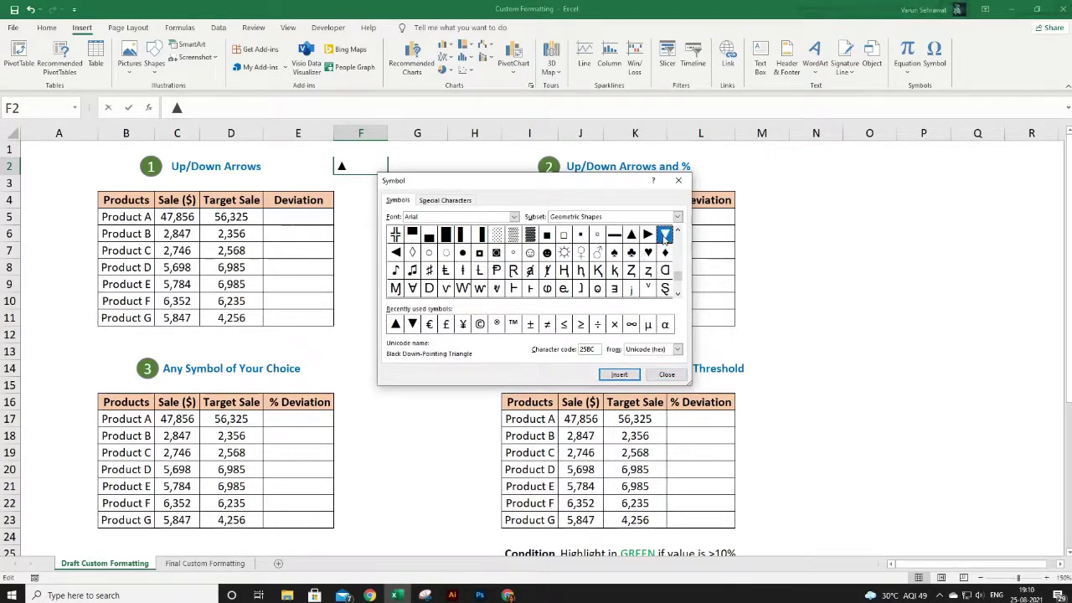
left_click(627, 376)
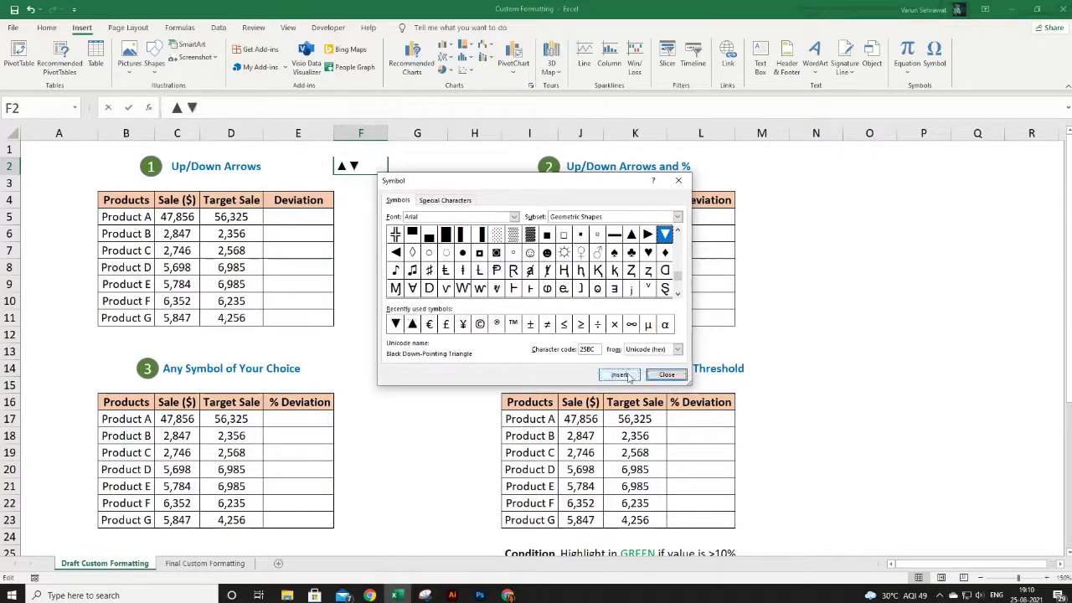
left_click(666, 375)
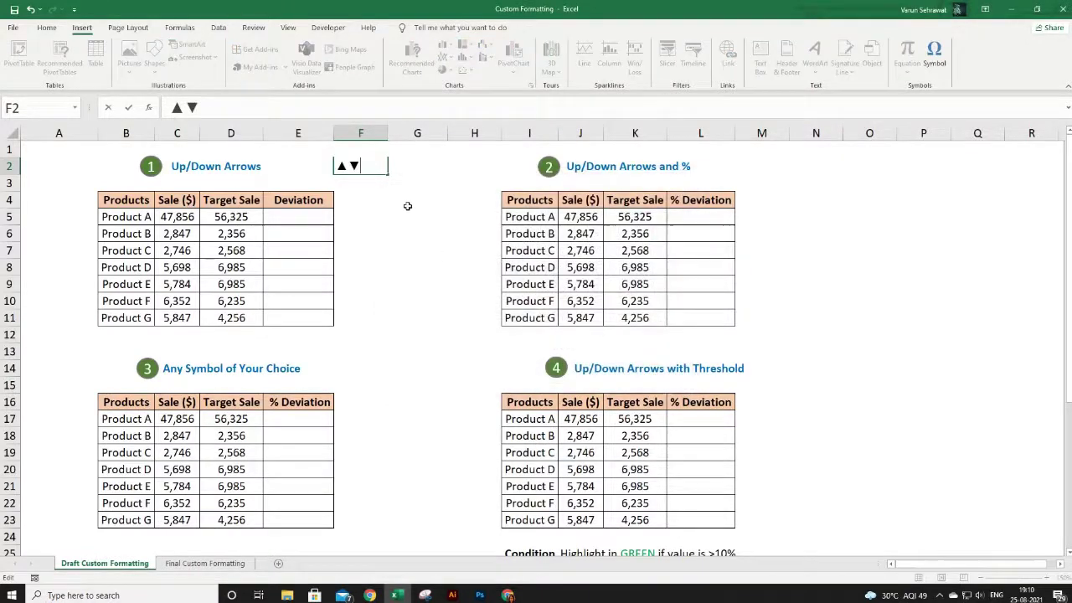
double_click(344, 166)
key("ctrl+c")
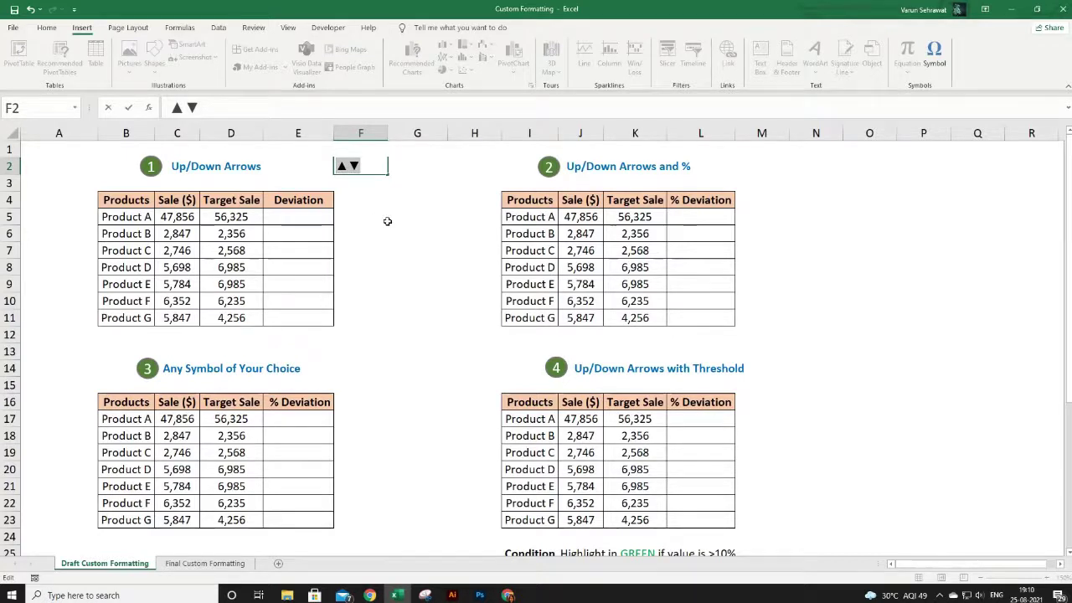
key("Return")
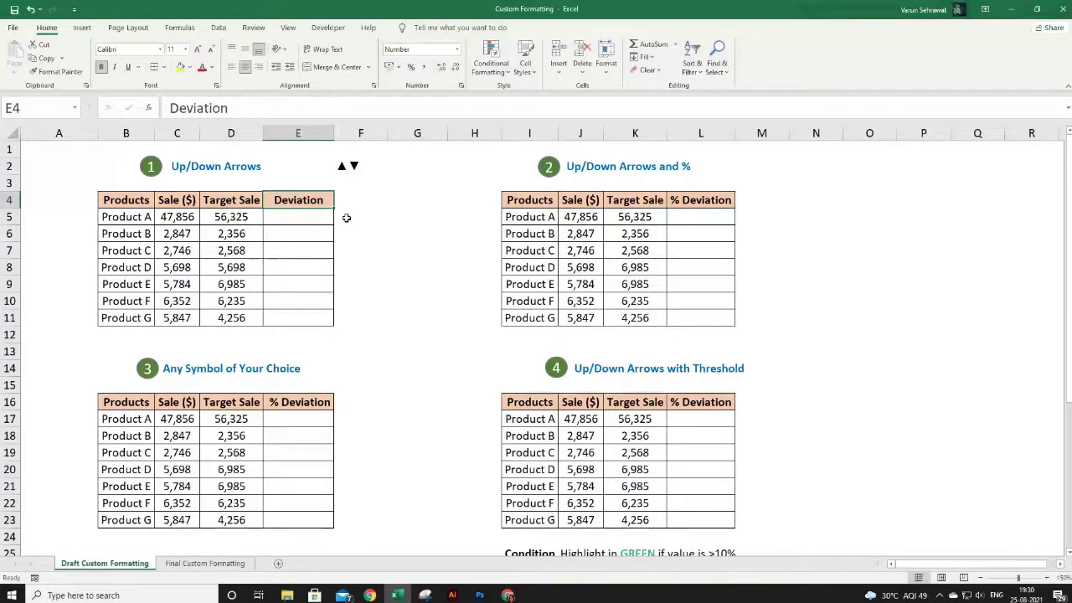
- Enter =C5-D5 in E5 and fill it down through E11
left_click(315, 215)
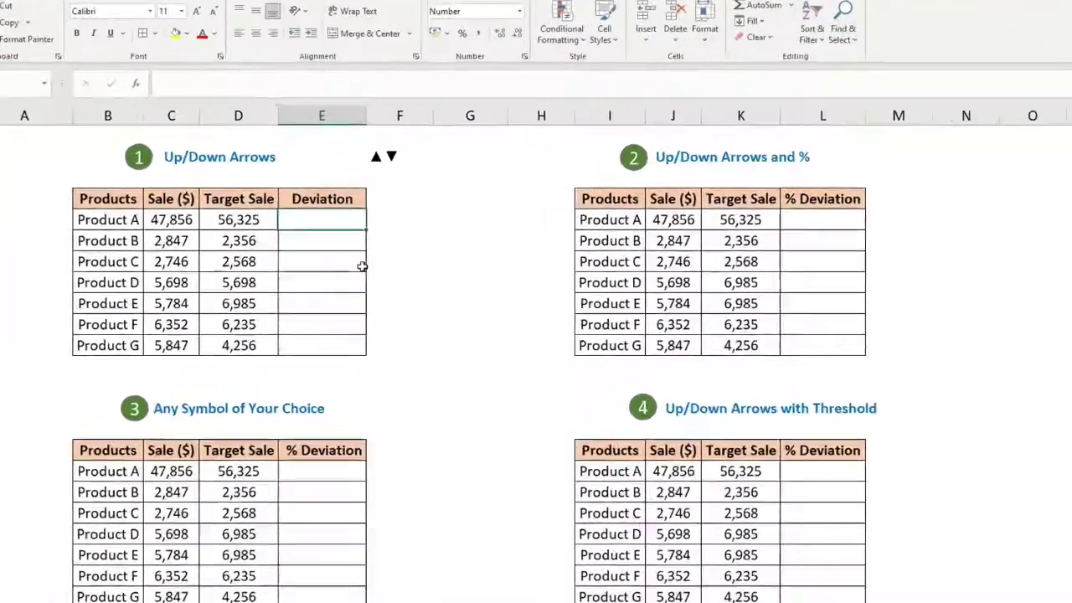
type("=")
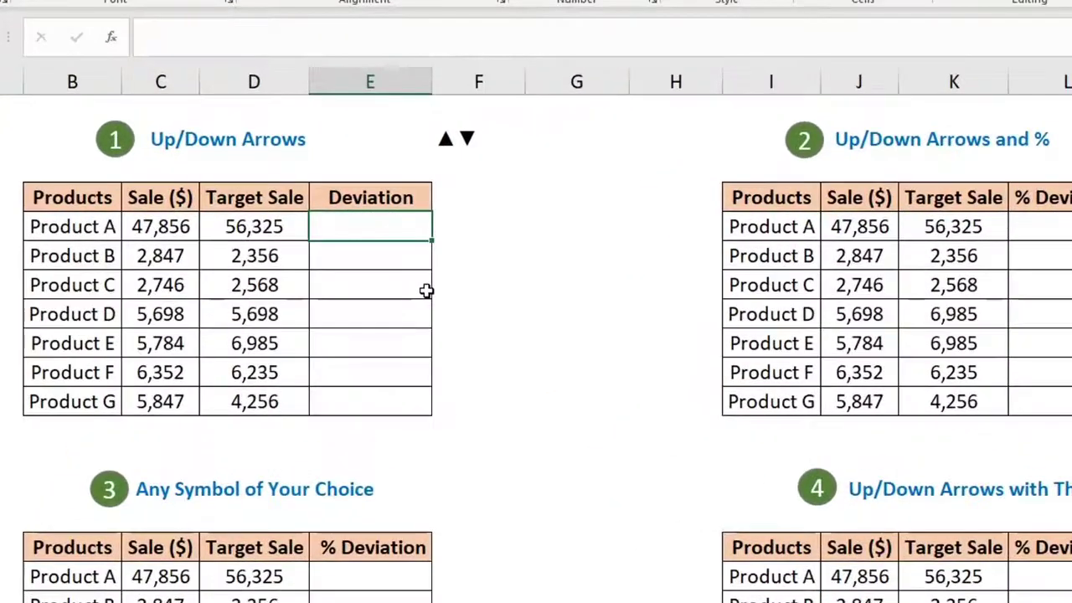
left_click(161, 230)
type("-")
left_click(256, 224)
key("Return")
left_click(371, 227)
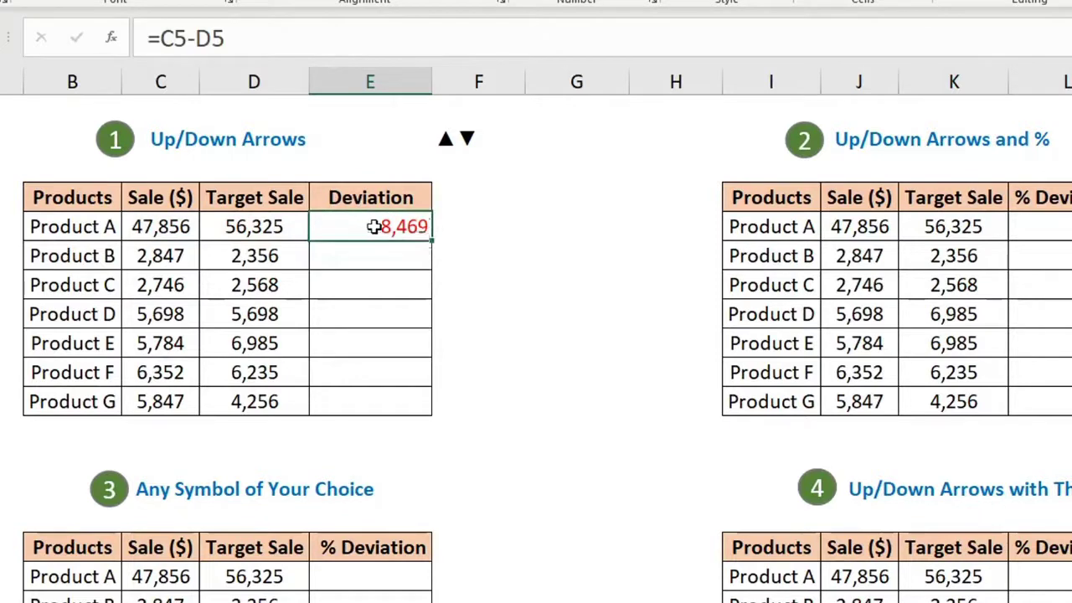
double_click(431, 241)
- Apply General format to E5:E11 and check the formulas in E5, E6 and E9
left_click(623, 1)
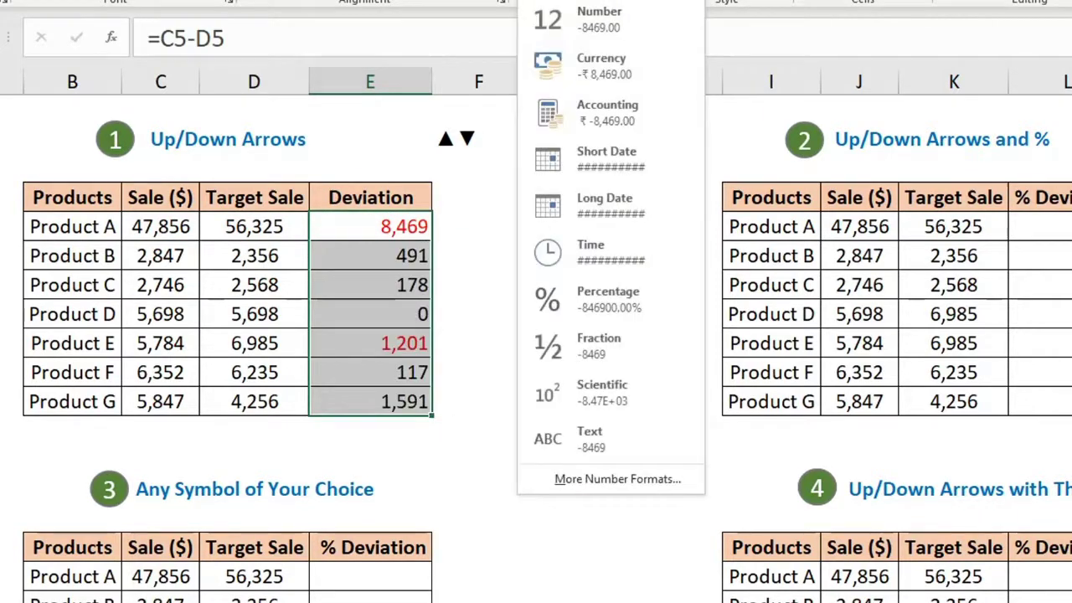
left_click(586, 1)
left_click(374, 259)
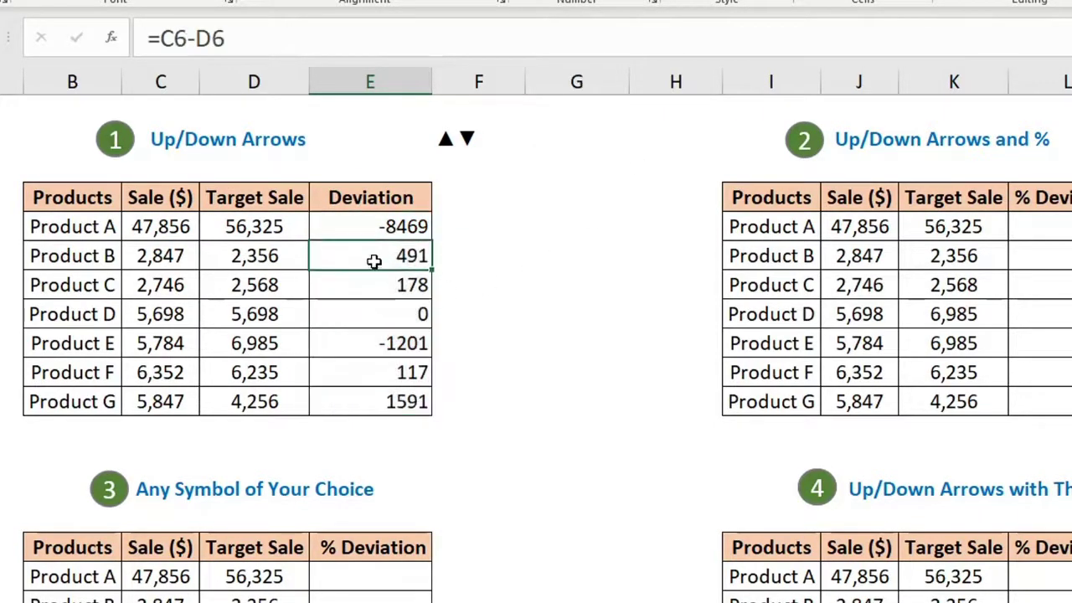
left_click(377, 226)
left_click(405, 343)
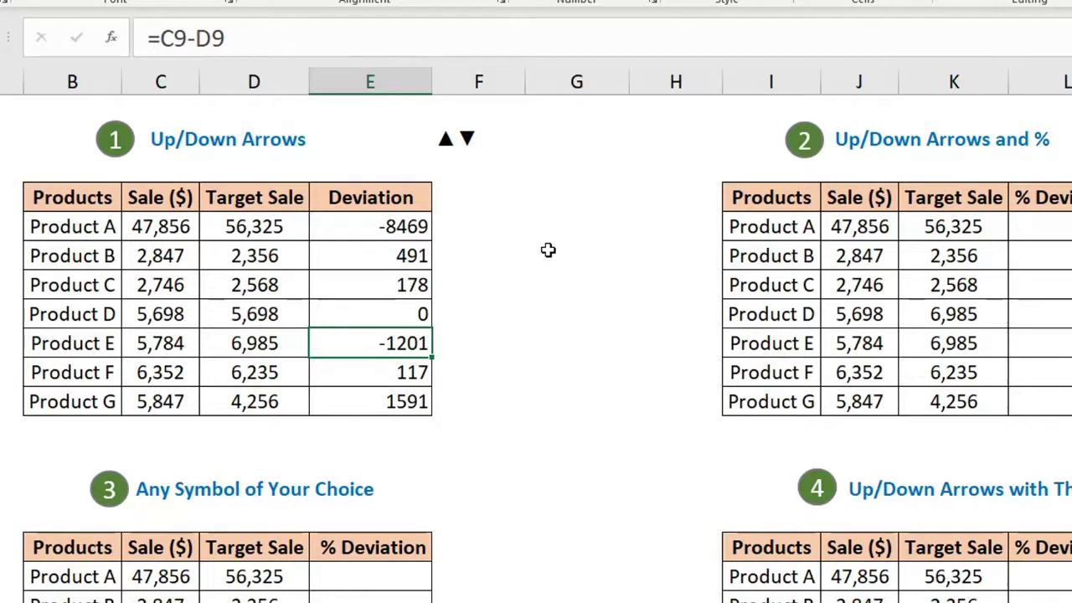
- Take the ▲▼ text from F2, select E5:E11 and bring up the Custom number category
left_click(481, 140)
double_click(444, 138)
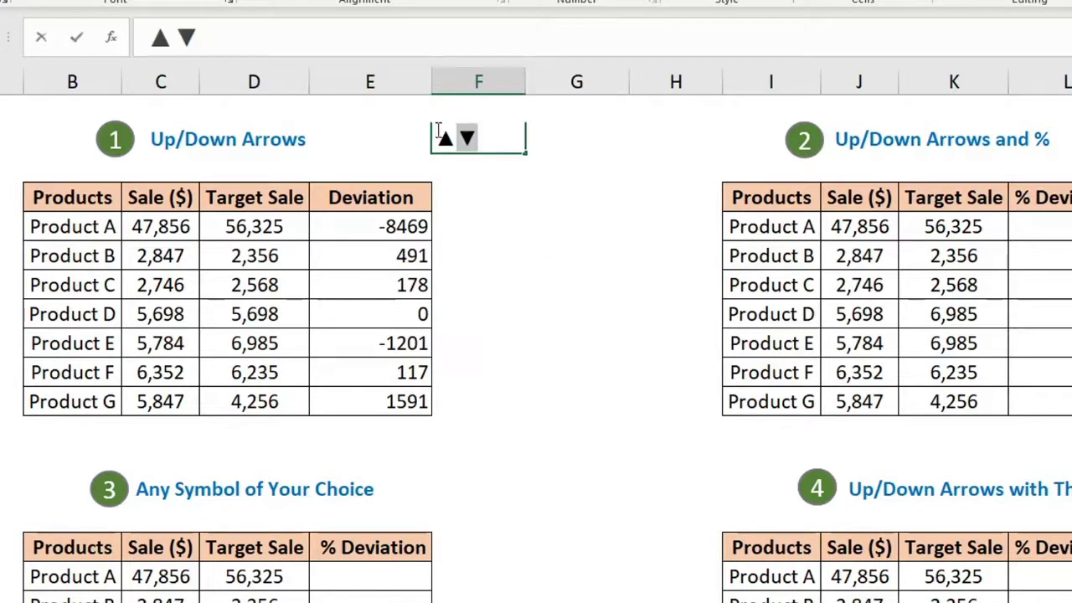
key("Escape")
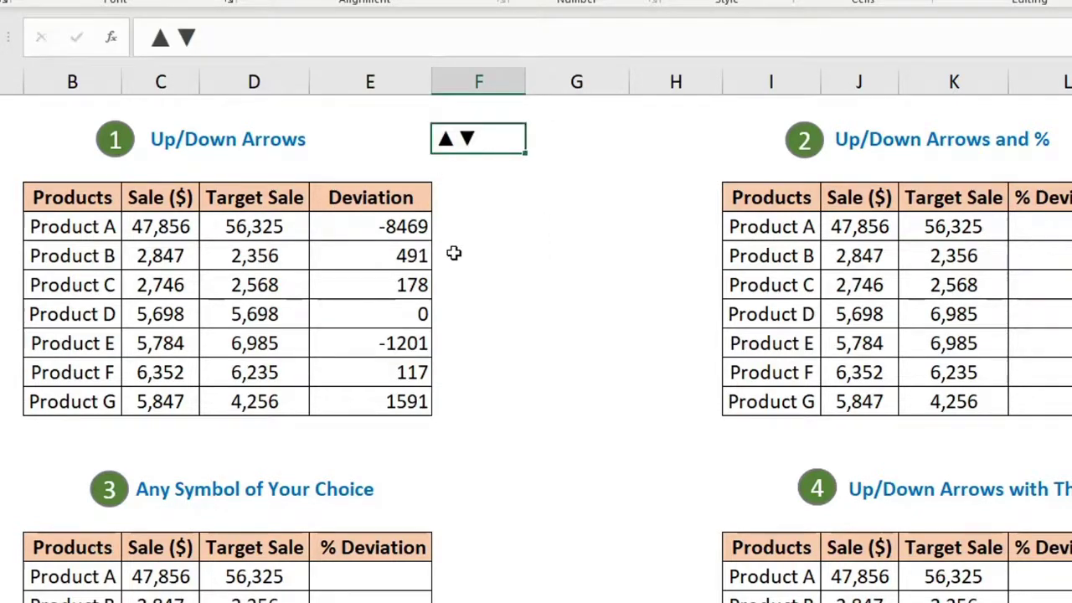
left_click_drag(391, 226, 390, 397)
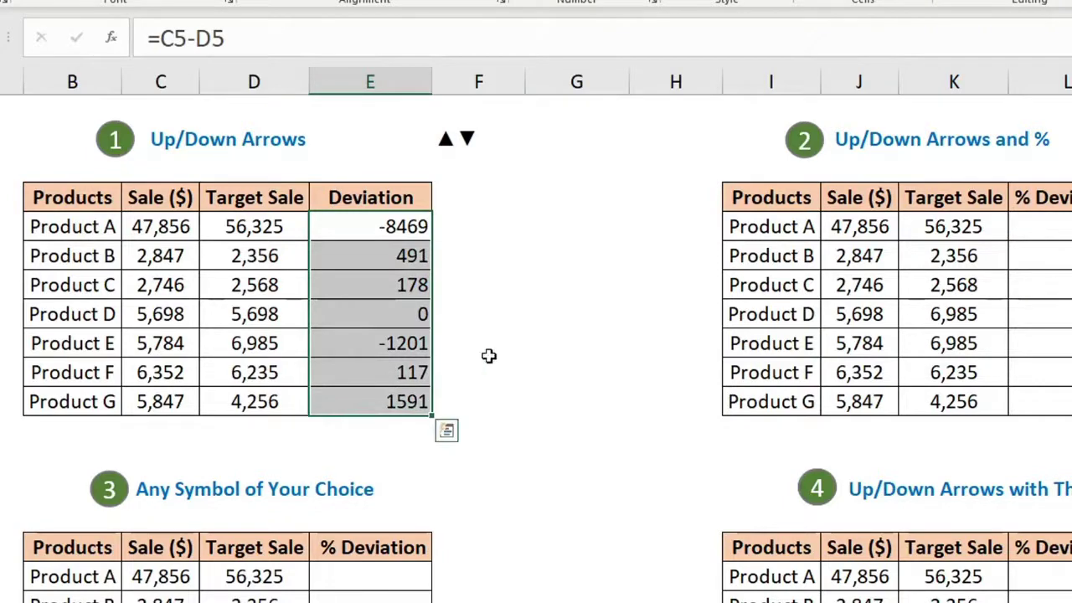
key("ctrl+1")
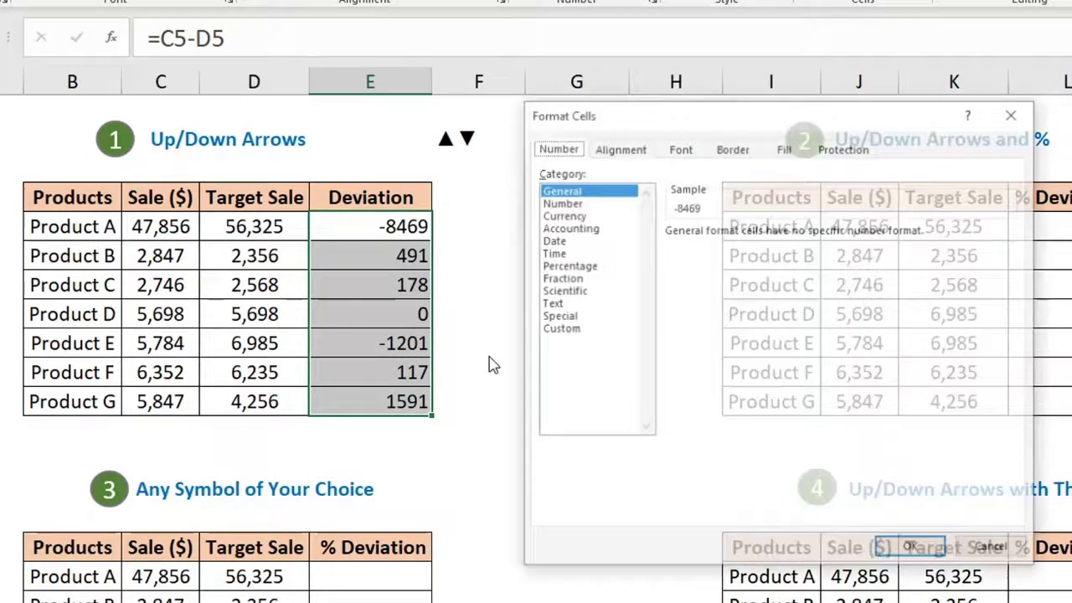
left_click(556, 329)
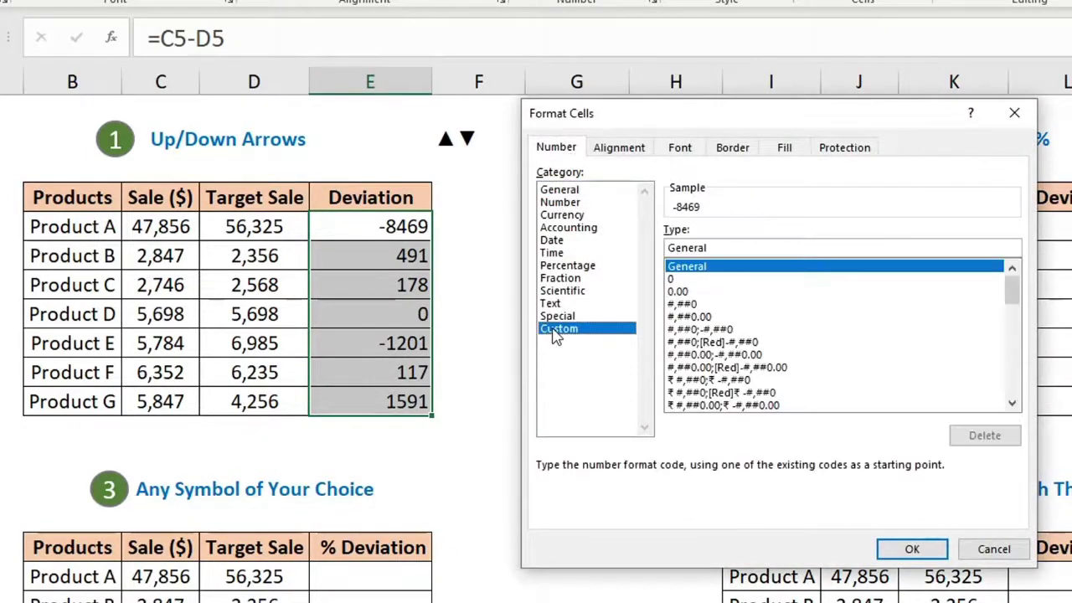
- Build and apply the custom Type code [green]▲;[red]▼; for the Deviation cells
left_click_drag(712, 247, 667, 247)
key("ctrl+v")
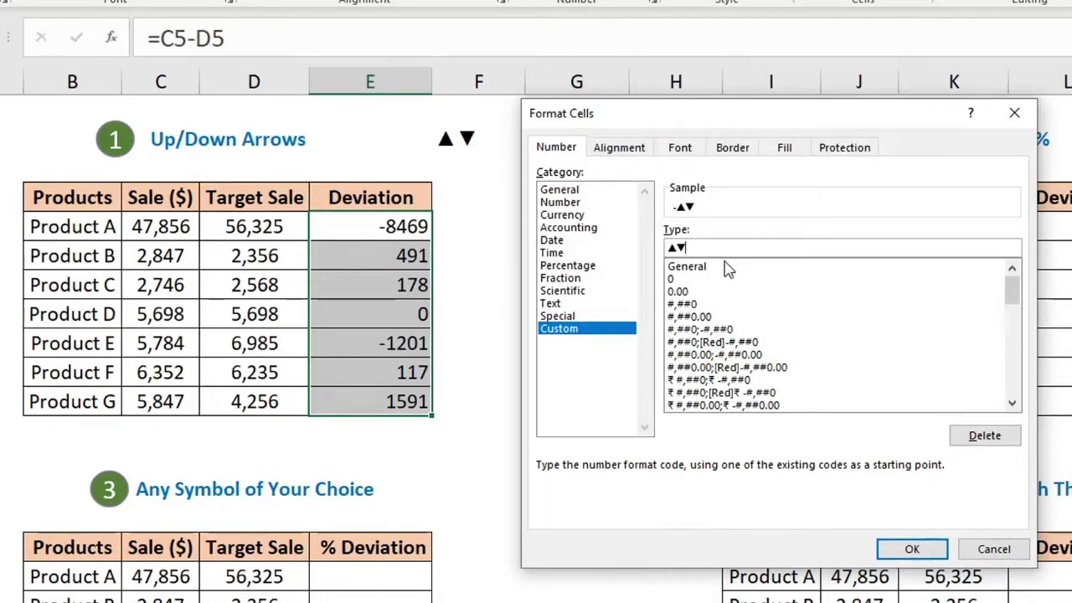
key("BackSpace")
type(";")
key("ctrl+v")
key("BackSpace")
type("[green]▲;")
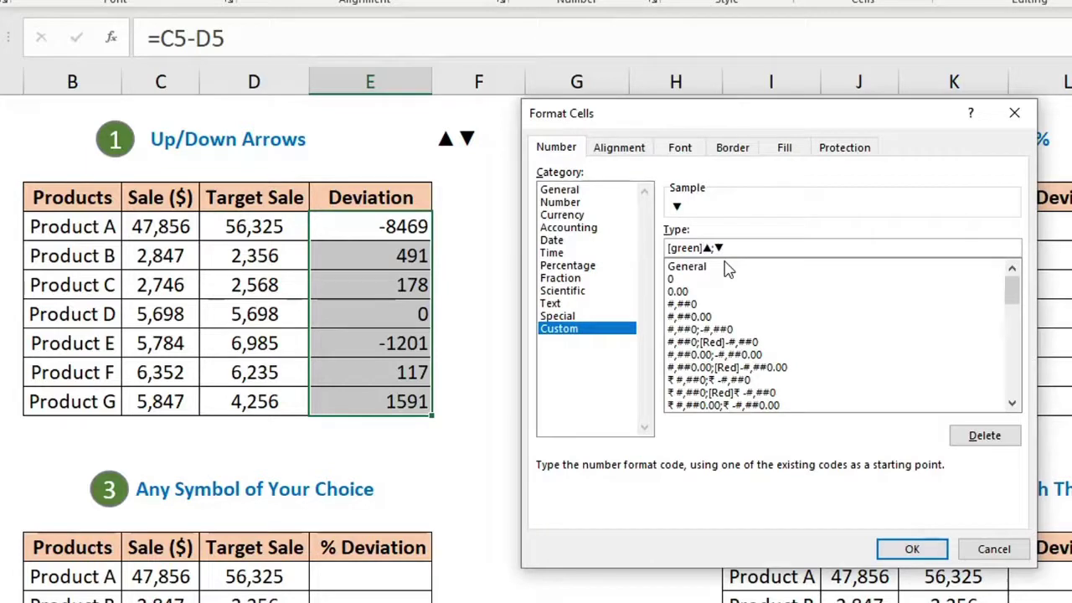
type("[red]")
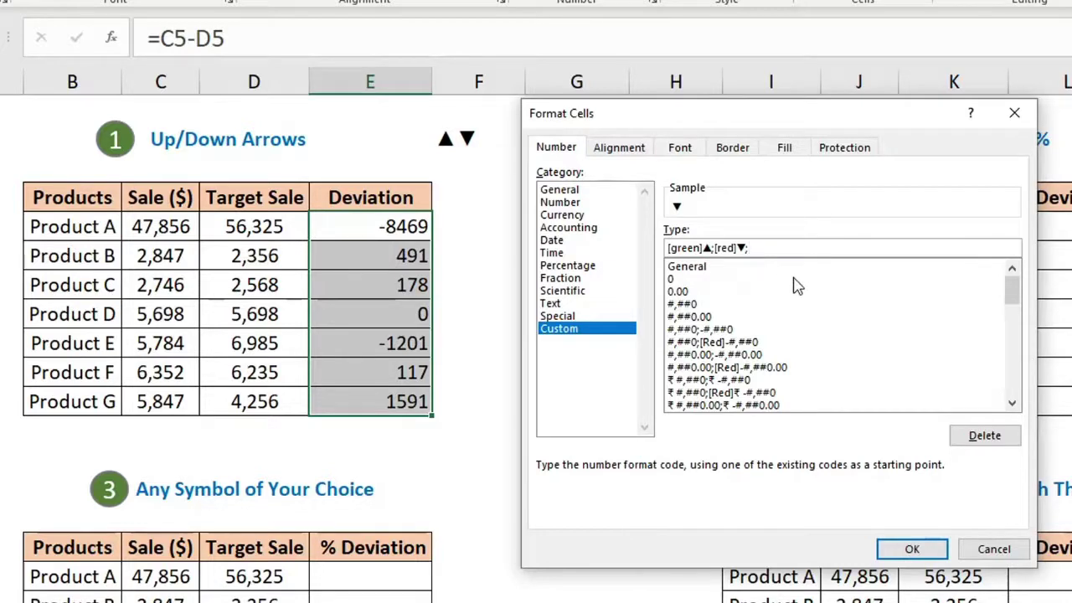
left_click(908, 549)
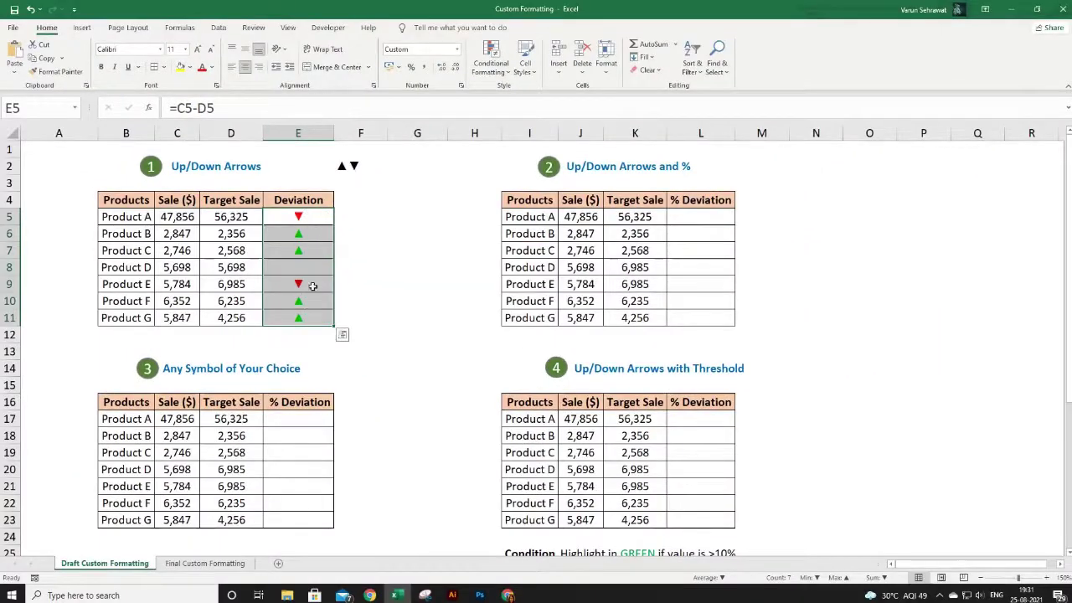
left_click(317, 268)
left_click(186, 267)
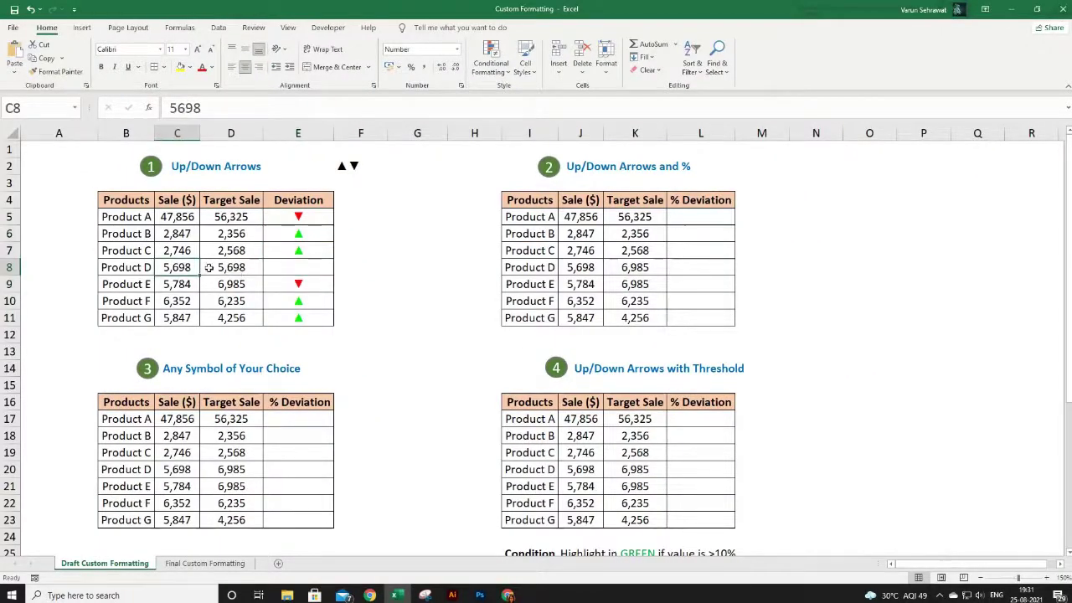
left_click(225, 268)
left_click(285, 270)
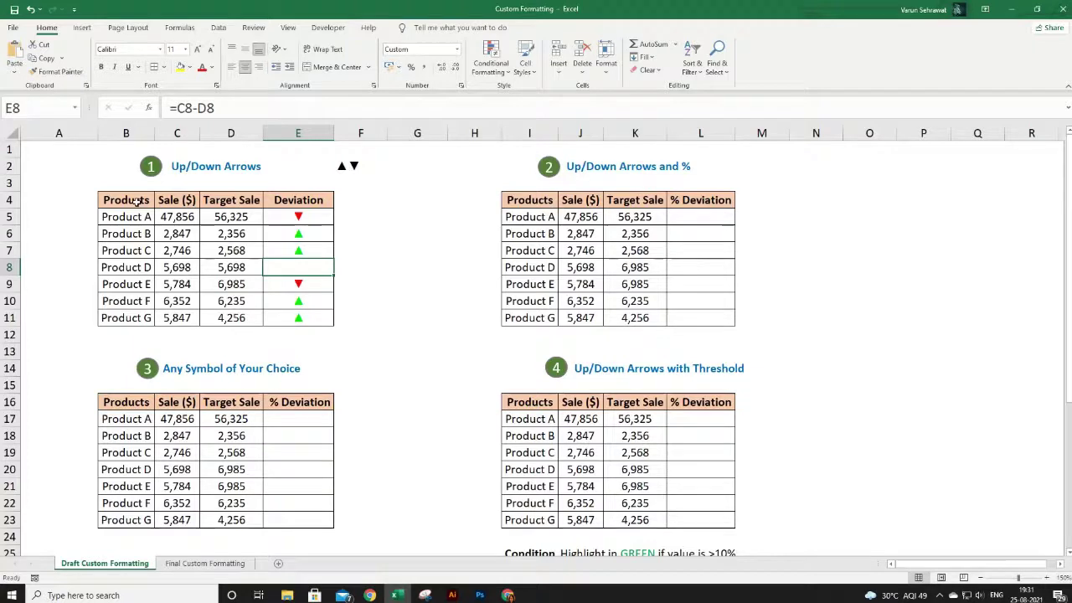
key("ctrl+Home")
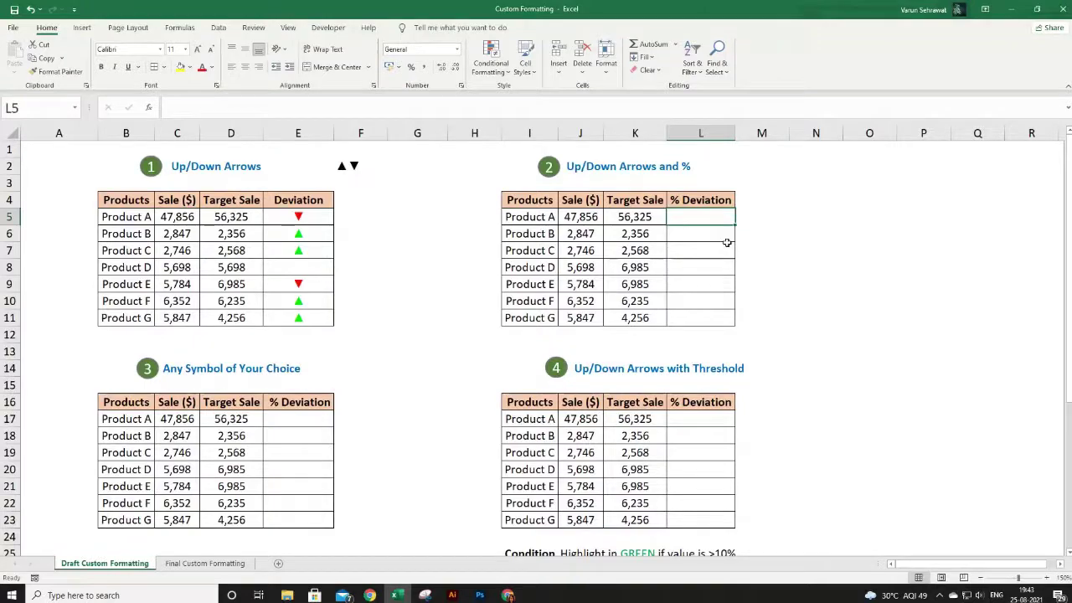
- Enter the deviation formula =J5/K5-1 in L5 for Product A
left_click(682, 201)
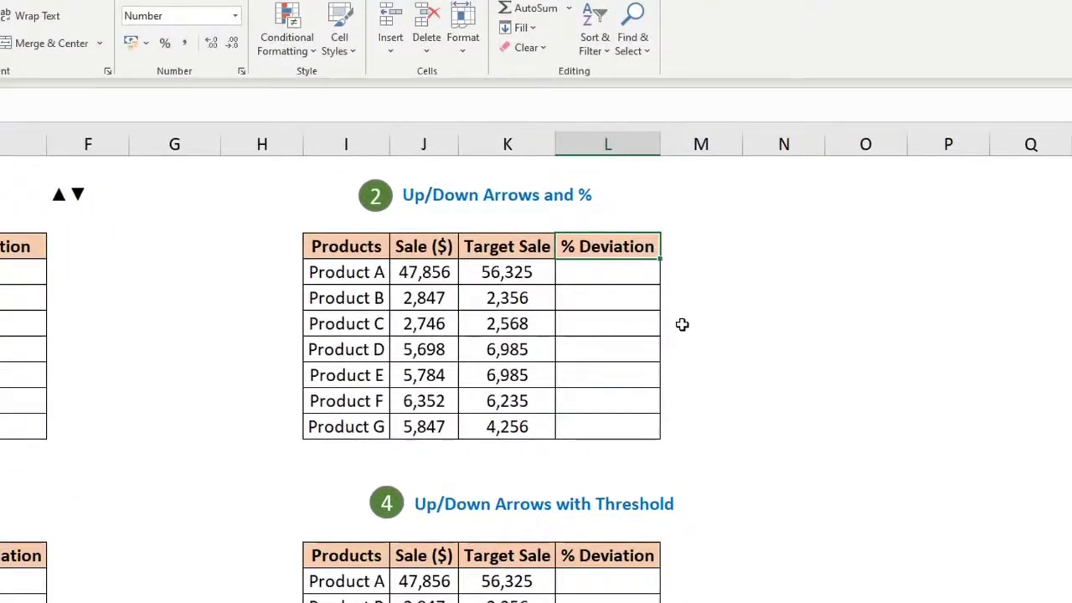
left_click(590, 278)
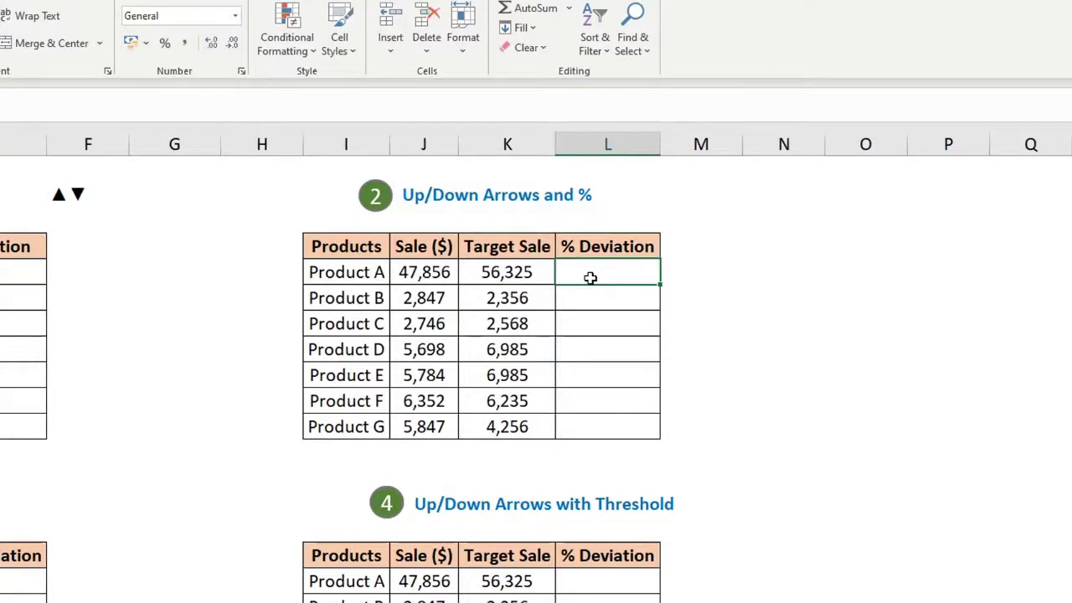
type("=")
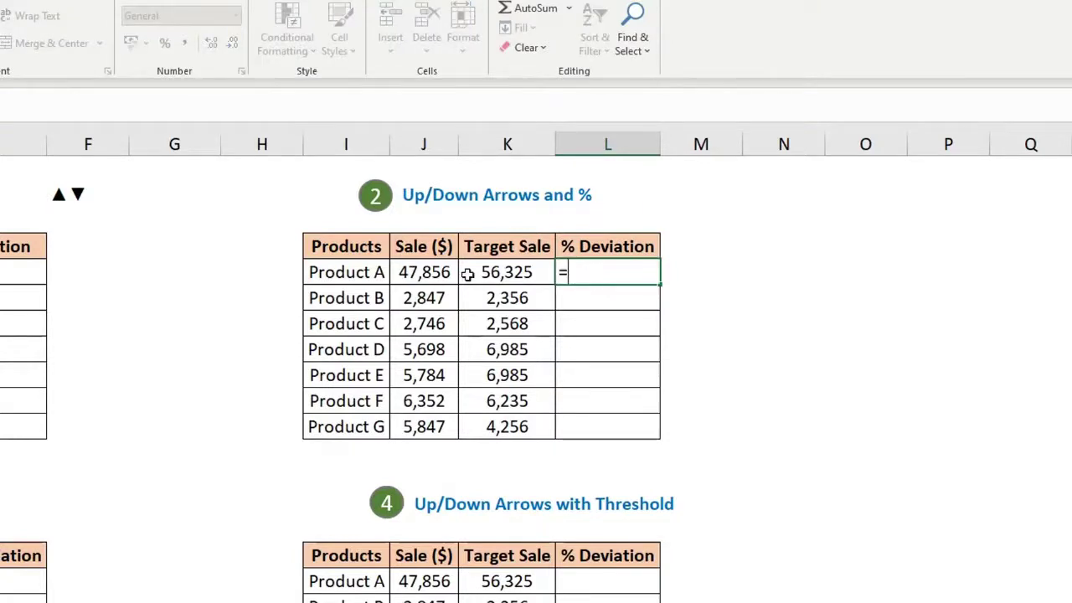
left_click(423, 275)
type("/")
left_click(489, 275)
type("-")
type("1")
key("Return")
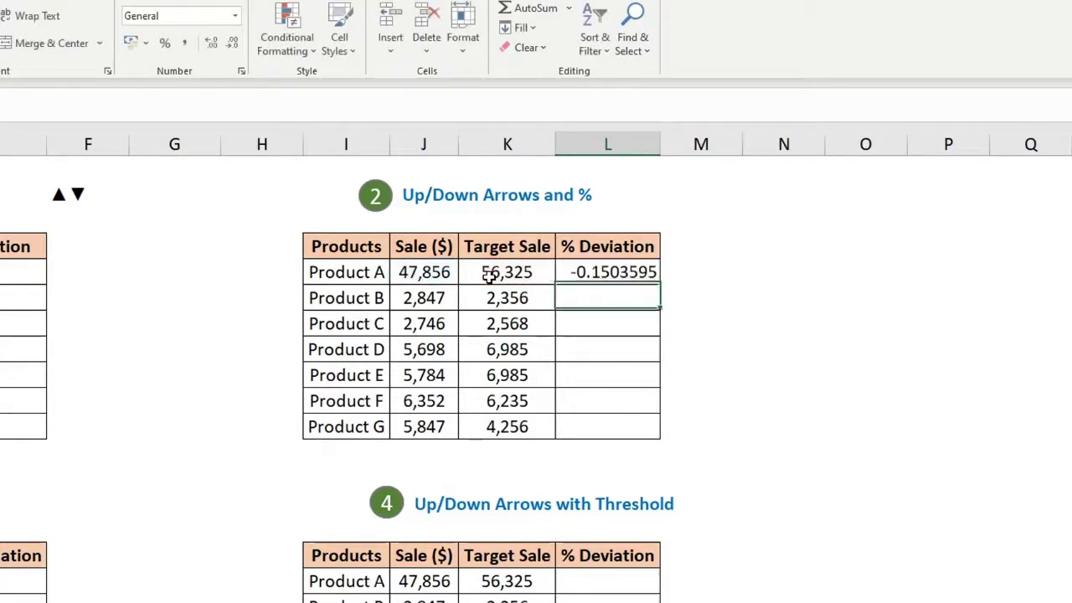
- Fill the formula down to L11 and format L5:L11 as whole percentages
left_click(624, 276)
left_click_drag(659, 285, 652, 435)
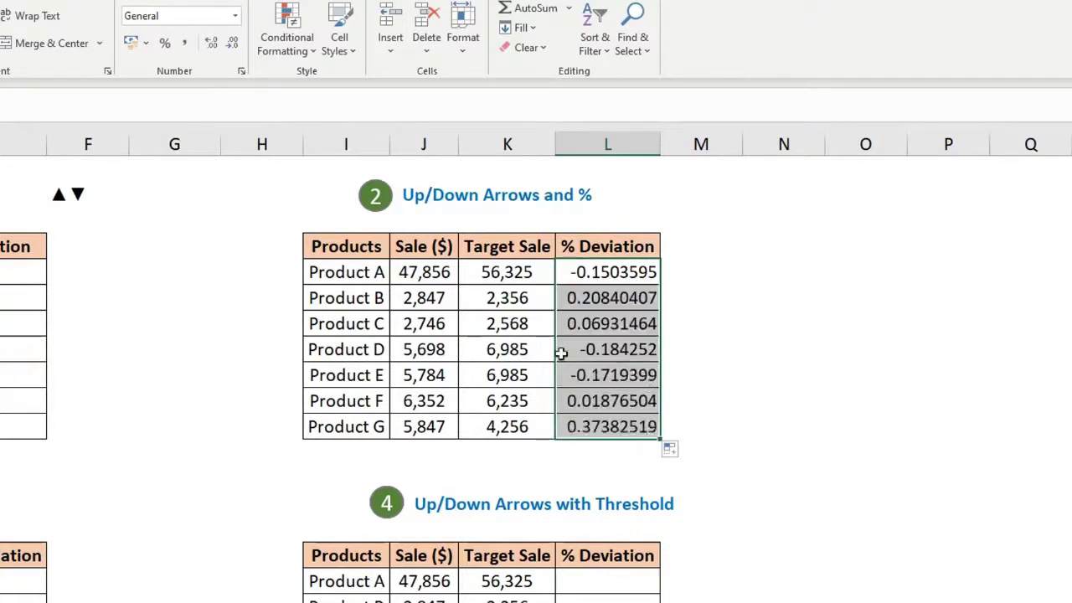
left_click(165, 47)
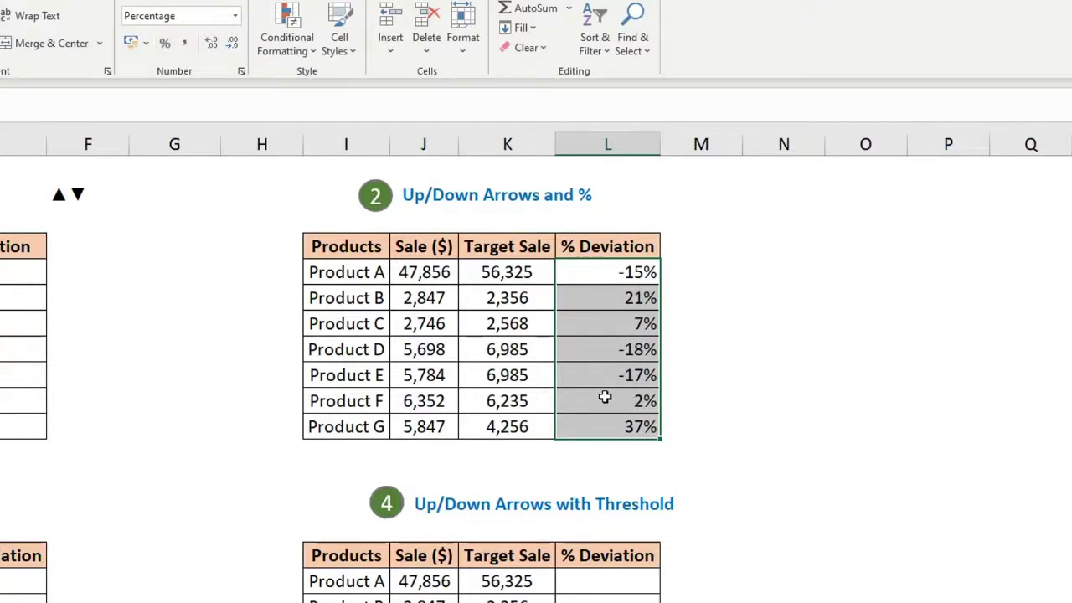
left_click(584, 247)
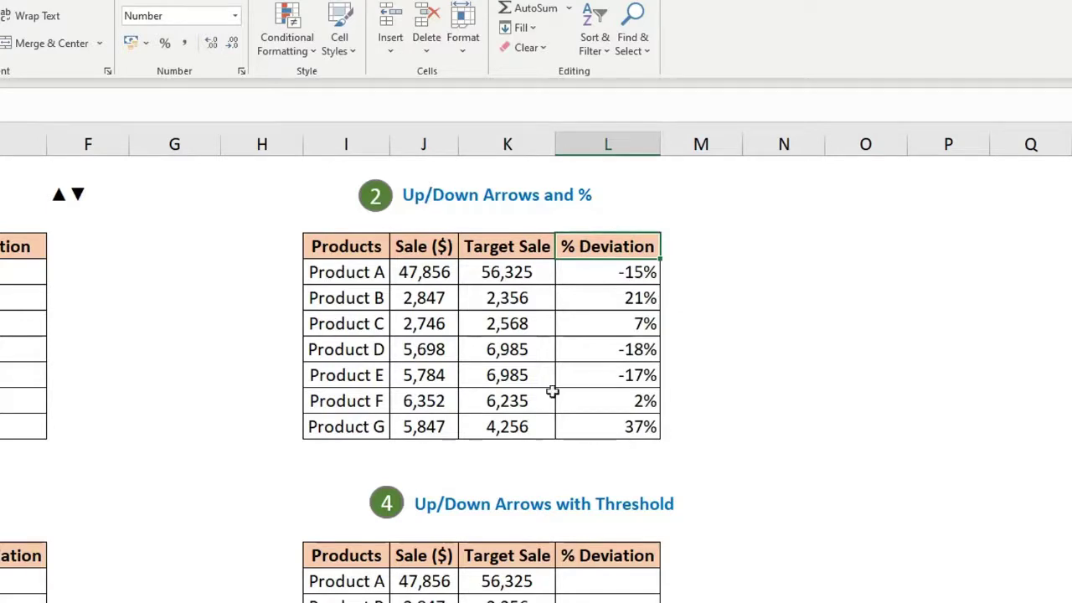
- Copy the ▲▼ symbols from F2 and open Custom number formats for L5:L11
double_click(94, 196)
left_click_drag(94, 196, 24, 191)
key("ctrl+c")
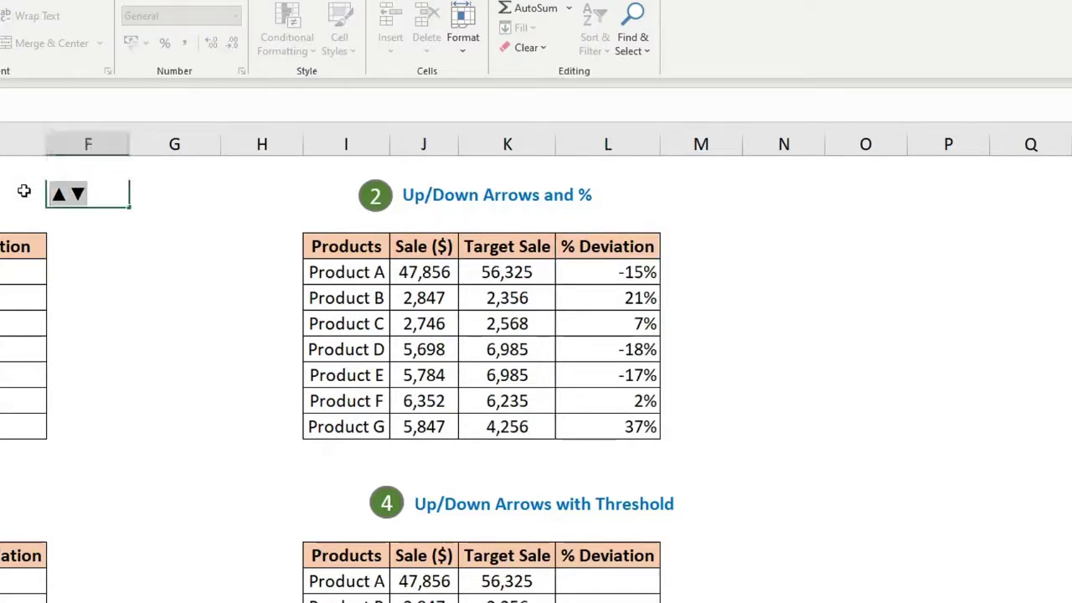
key("Escape")
left_click_drag(615, 272, 611, 433)
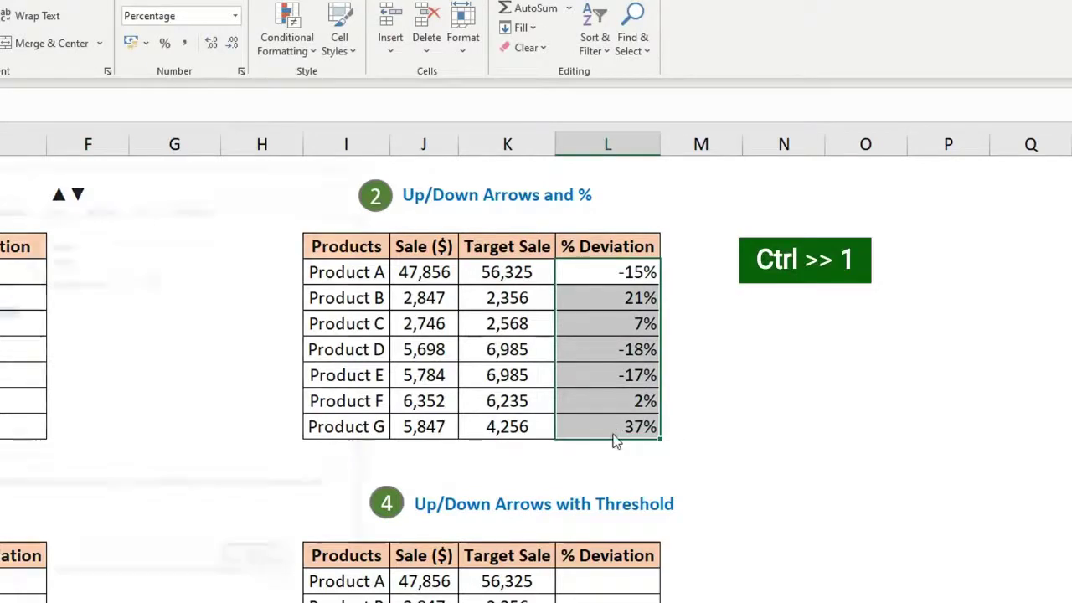
key("ctrl+1")
left_click_drag(236, 187, 389, 201)
left_click(107, 381)
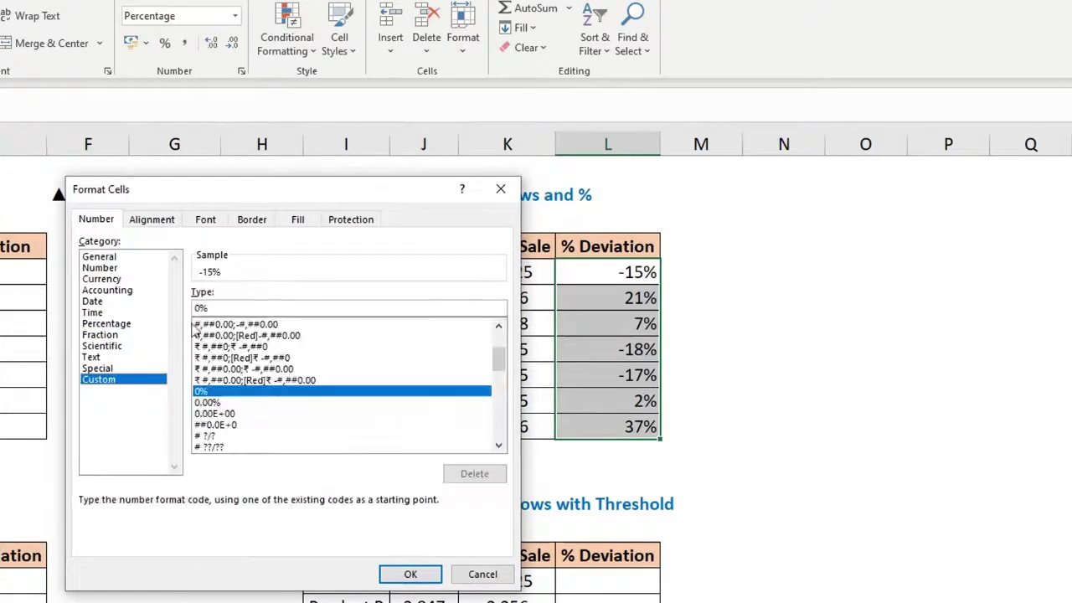
- Write the positive section of the format code as [green]0%▲
left_click(209, 308)
left_click(198, 308)
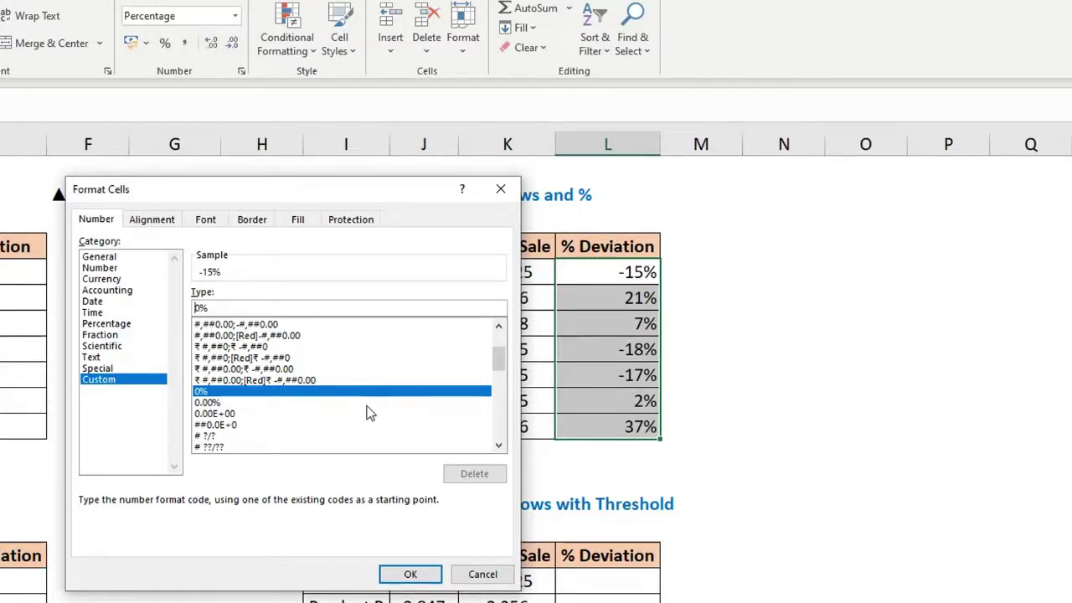
type("[green")
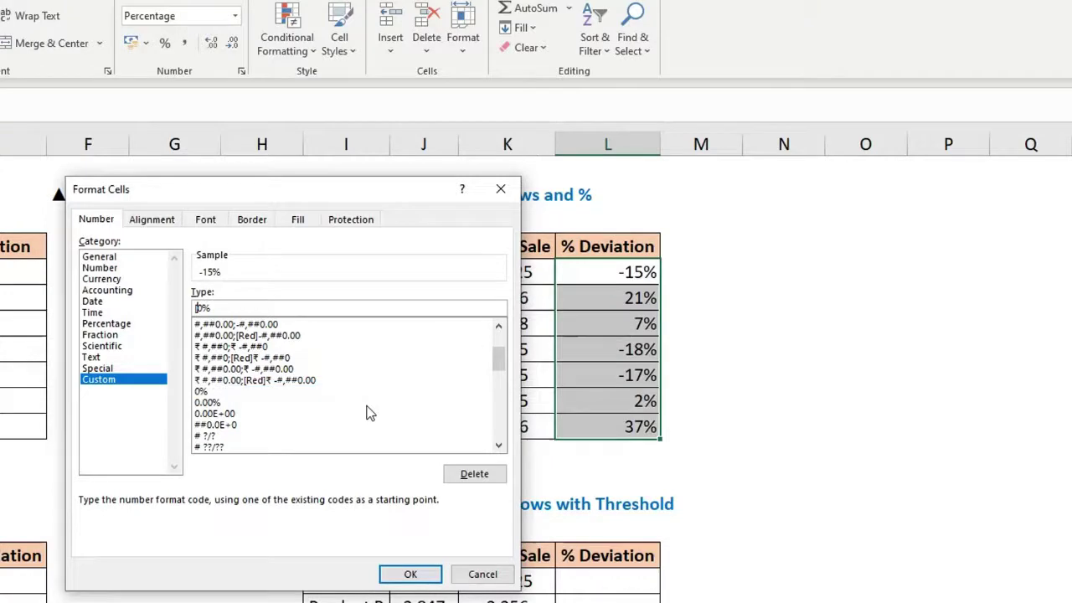
type("]")
key("shift+End")
key("End")
key("ctrl+v")
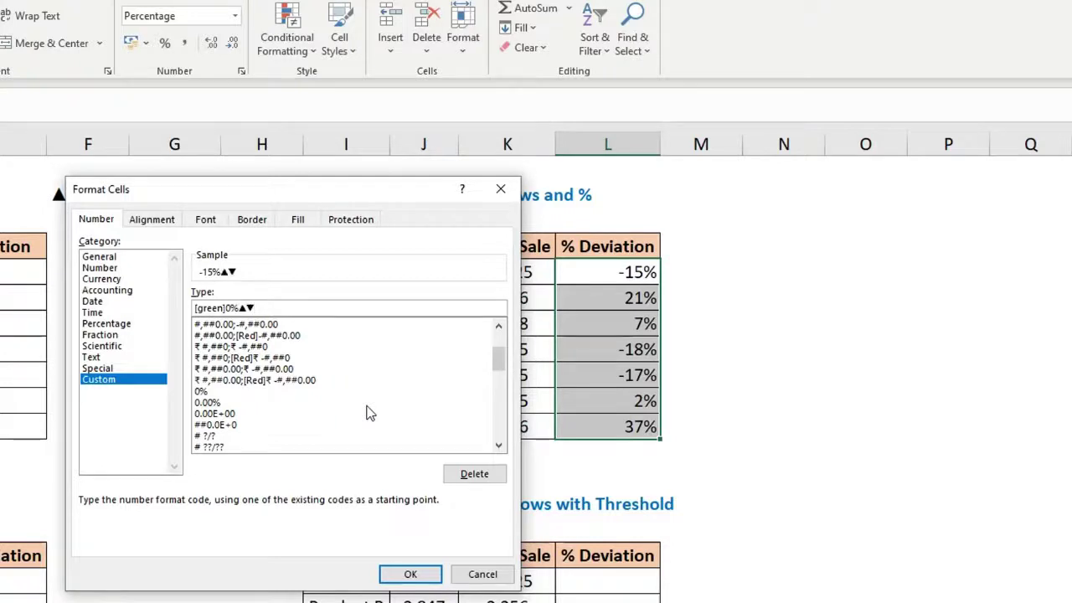
key("BackSpace")
- Add the negative section [red]-0%▼; to finish the custom format code
type(";[r")
type("ed]")
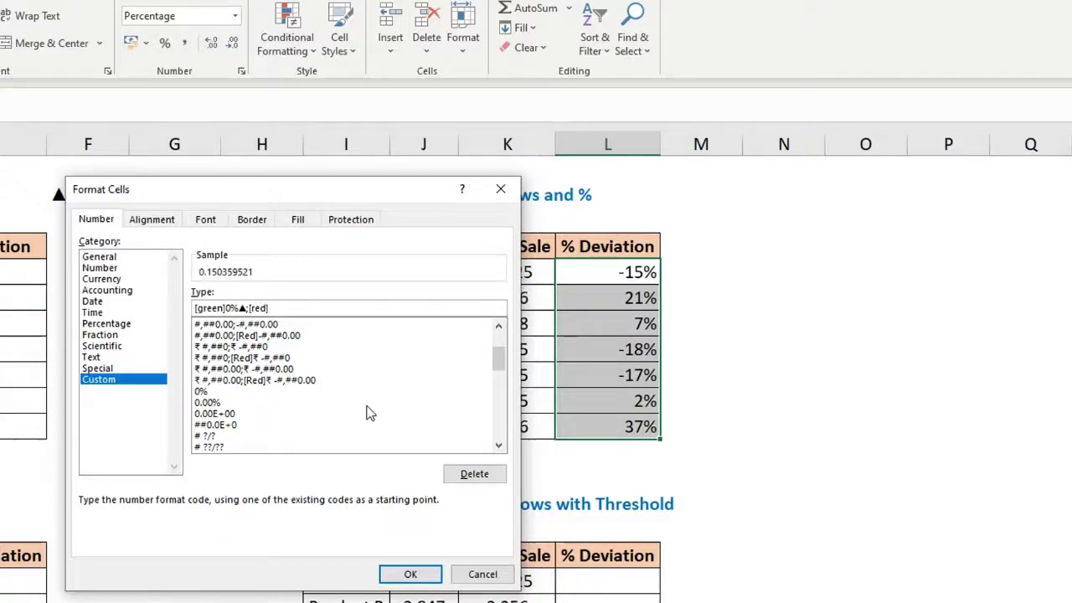
type("-0%")
key("ctrl+v")
key("Left")
key("BackSpace")
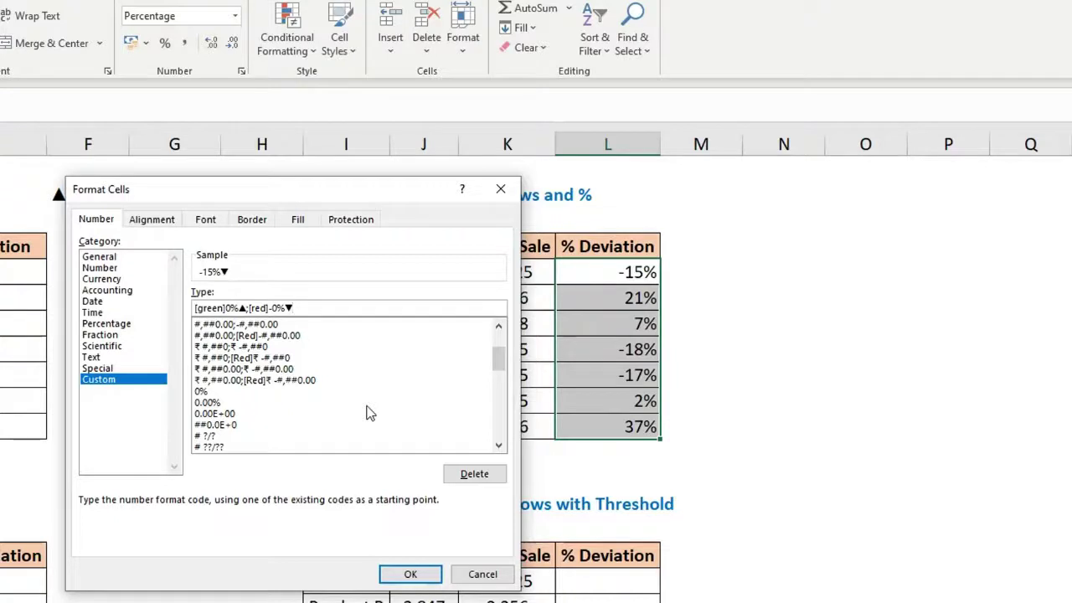
type(";")
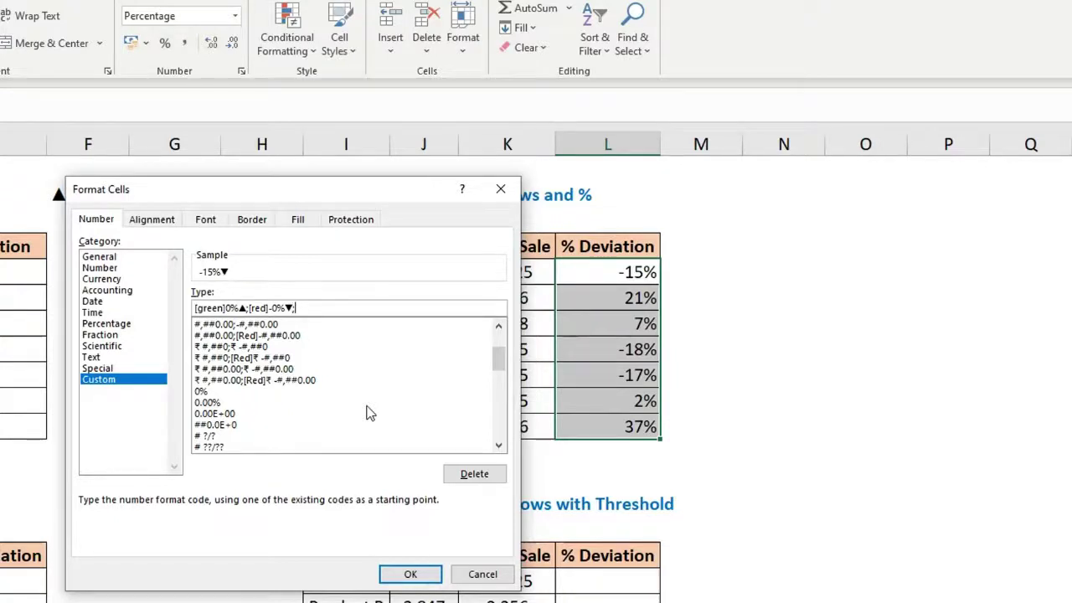